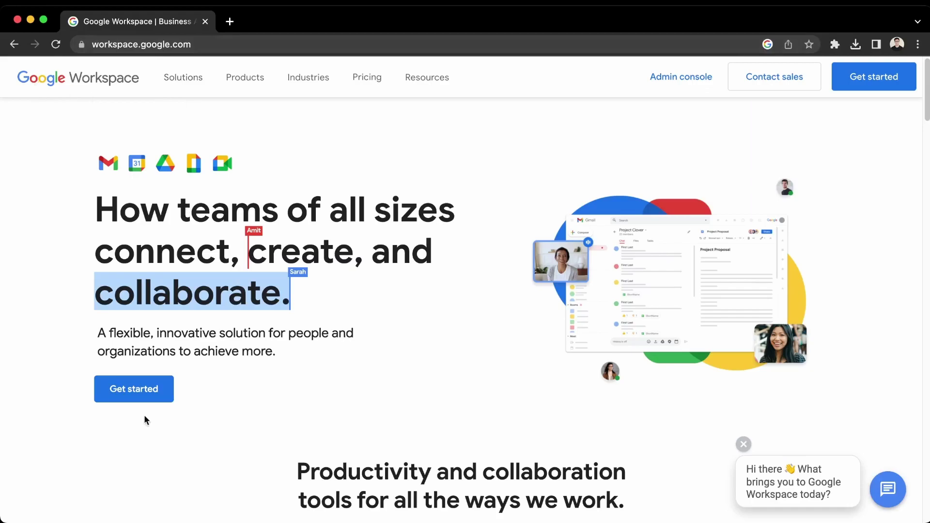
Start the Google Workspace sign-up from the workspace.google.com home page.
{"action": "left_click", "coordinate": [875, 78]}
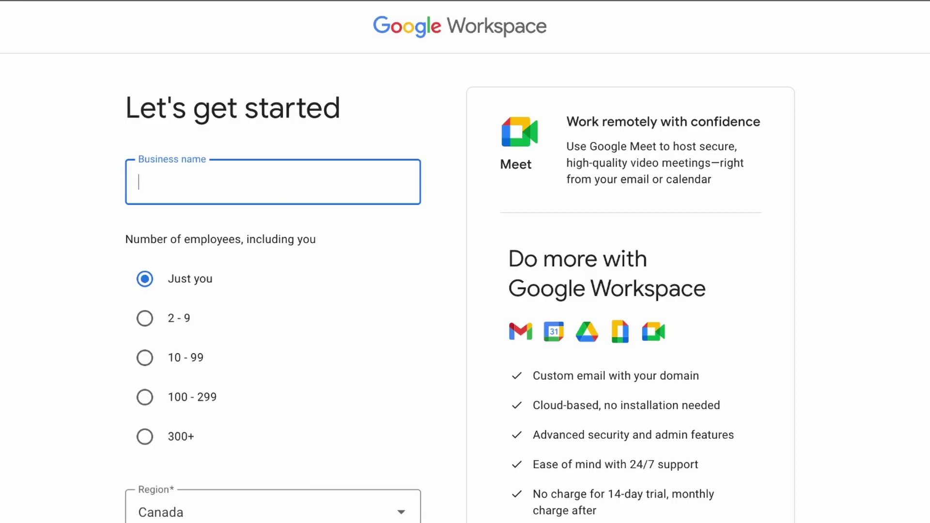
Enter business name ChatGPShawn plus the admin's first name, last name and current email.
{"action": "type", "text": "ChatGPShawn"}
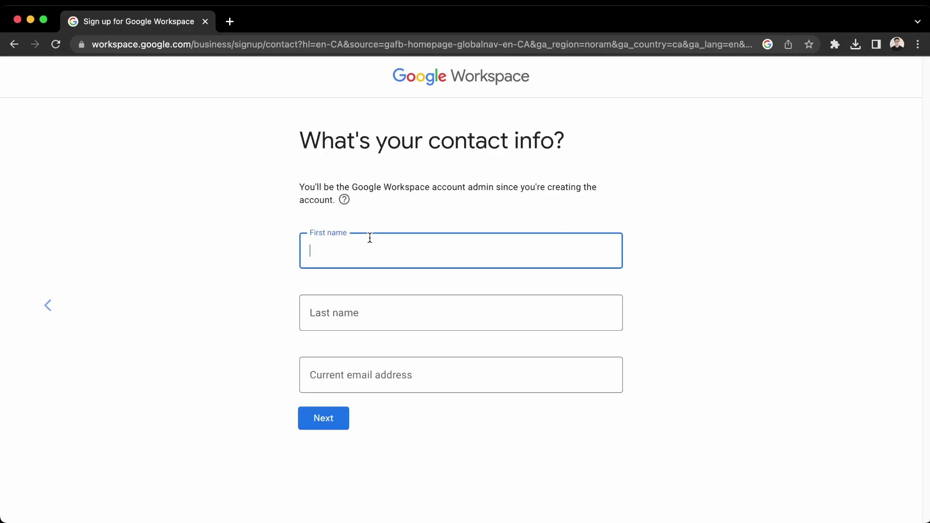
{"action": "type", "text": "Shawn"}
{"action": "key", "text": "Tab"}
{"action": "type", "text": "Mapilo"}
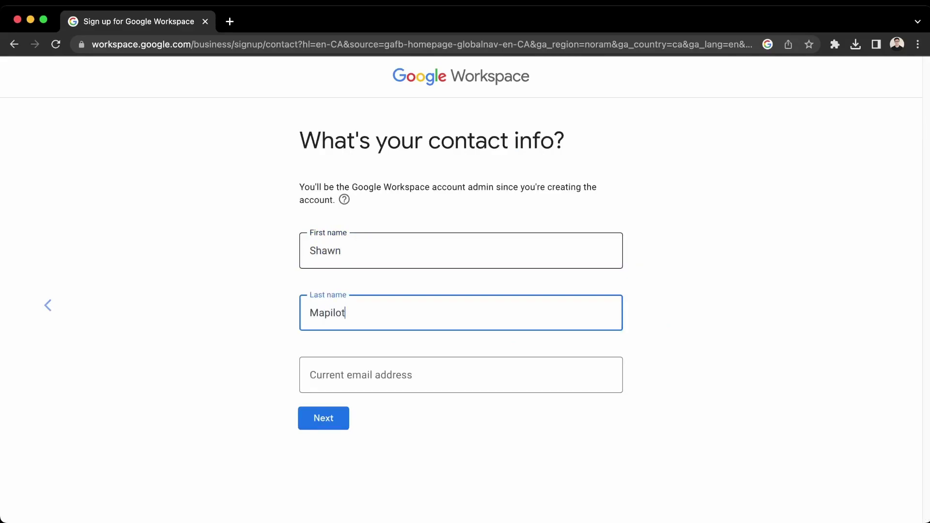
{"action": "key", "text": "Tab"}
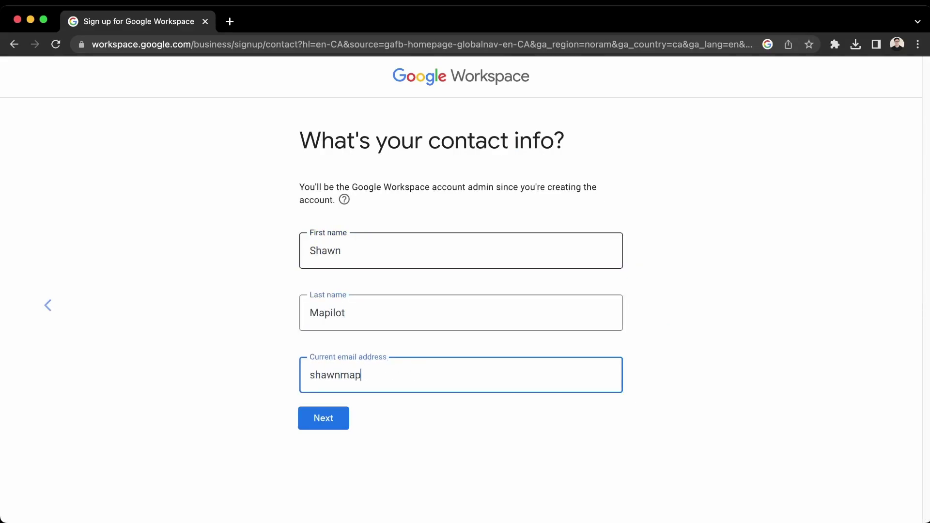
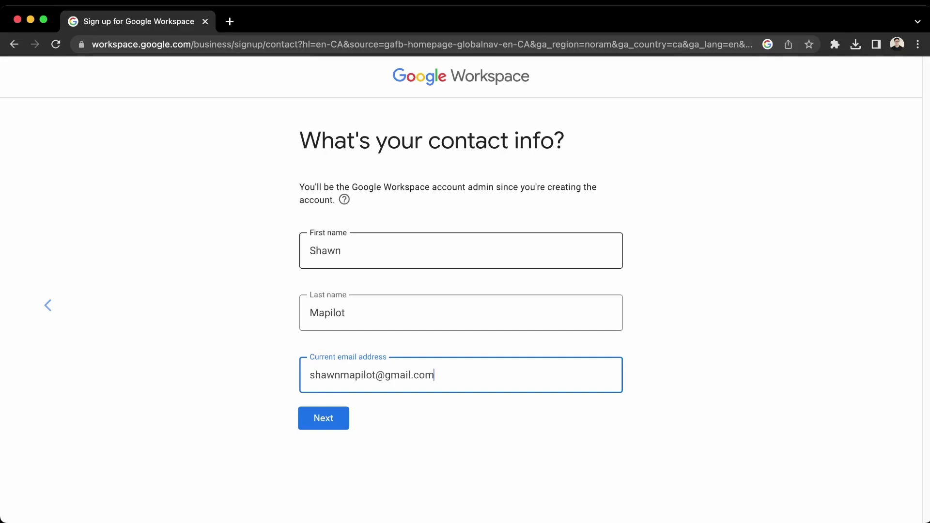
{"action": "key", "text": "Return"}
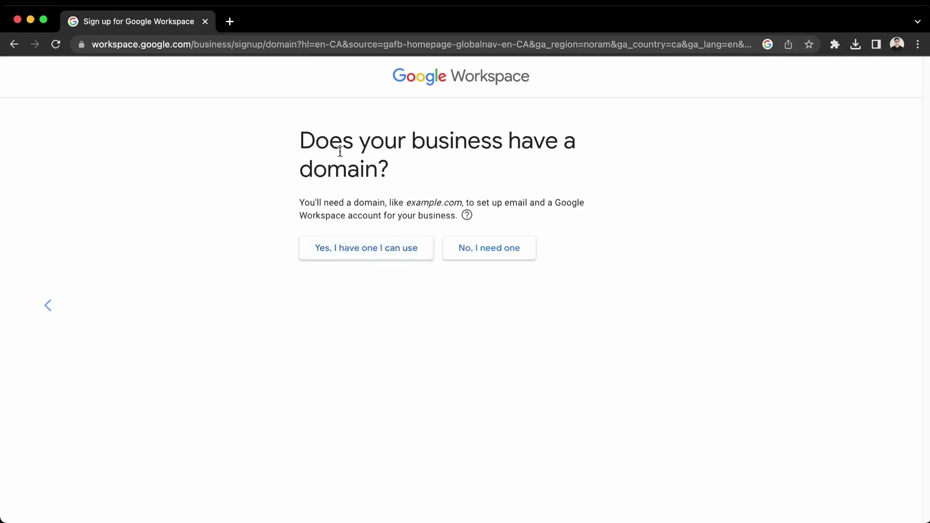
Choose to buy a new domain and check that chatgpshawn.com is available.
{"action": "left_click_drag", "start_coordinate": [301, 141], "coordinate": [417, 148]}
{"action": "left_click", "coordinate": [413, 175]}
{"action": "left_click", "coordinate": [509, 250]}
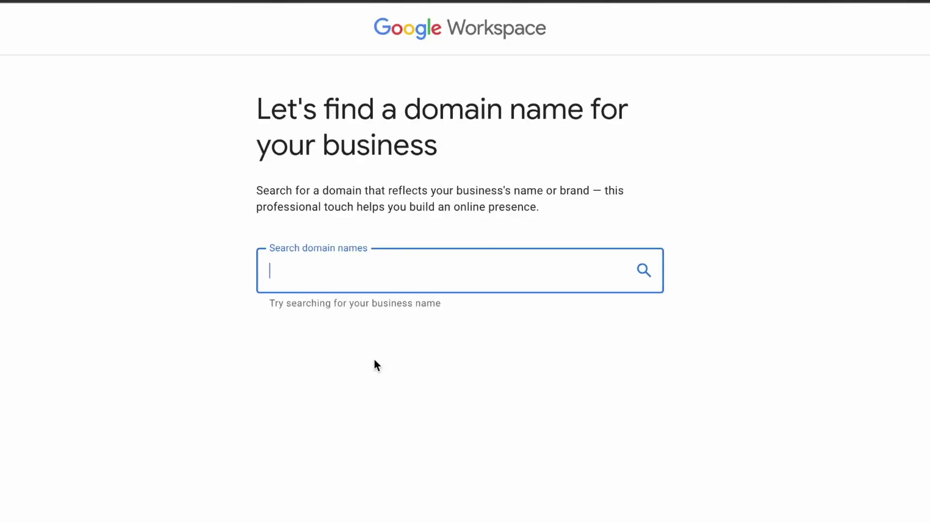
{"action": "type", "text": "chatg"}
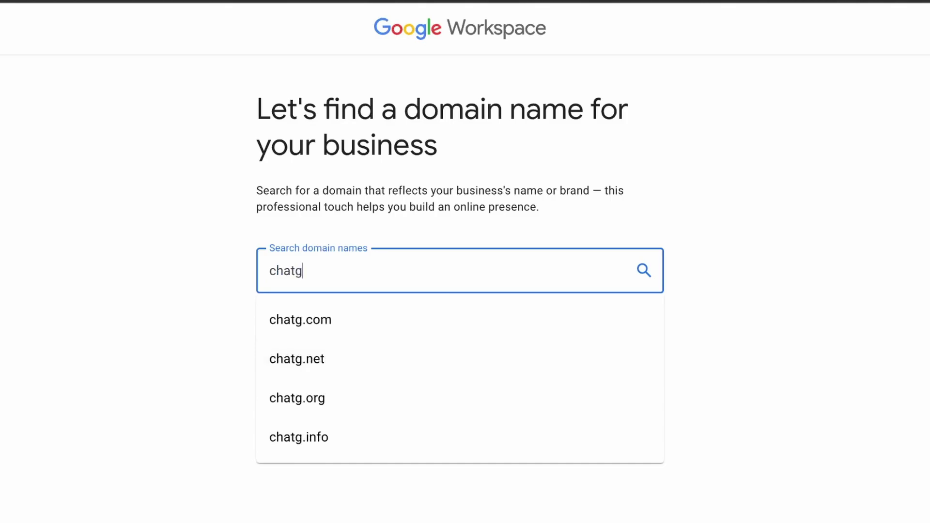
{"action": "type", "text": "pshawn."}
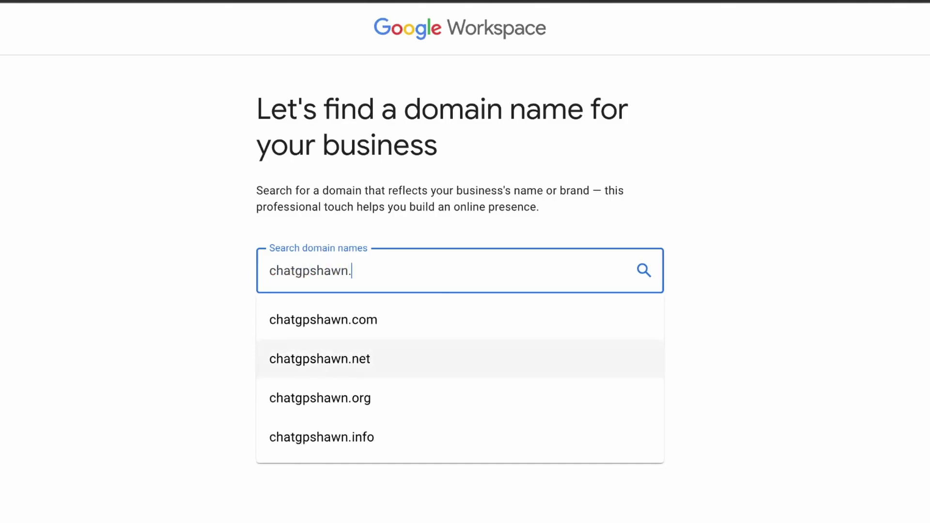
{"action": "key", "text": "Return"}
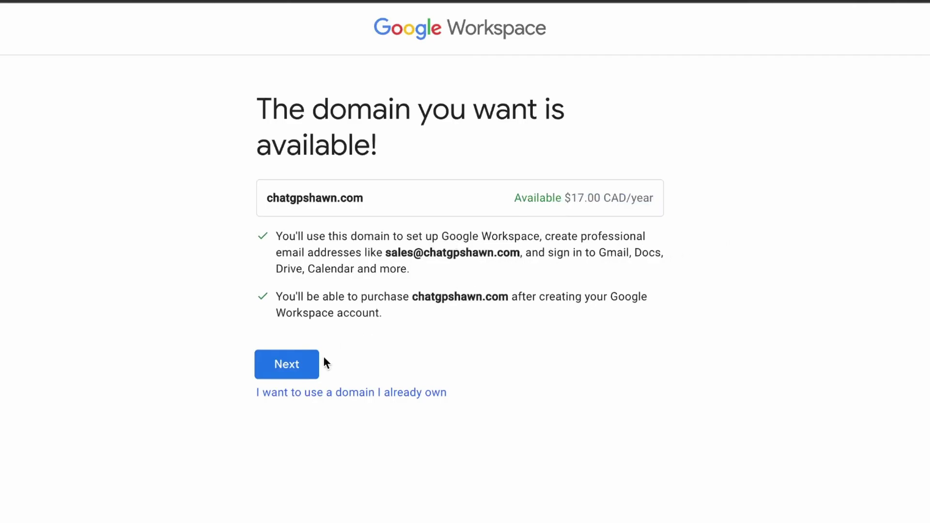
Continue with the available domain chatgpshawn.com.
{"action": "left_click", "coordinate": [308, 372]}
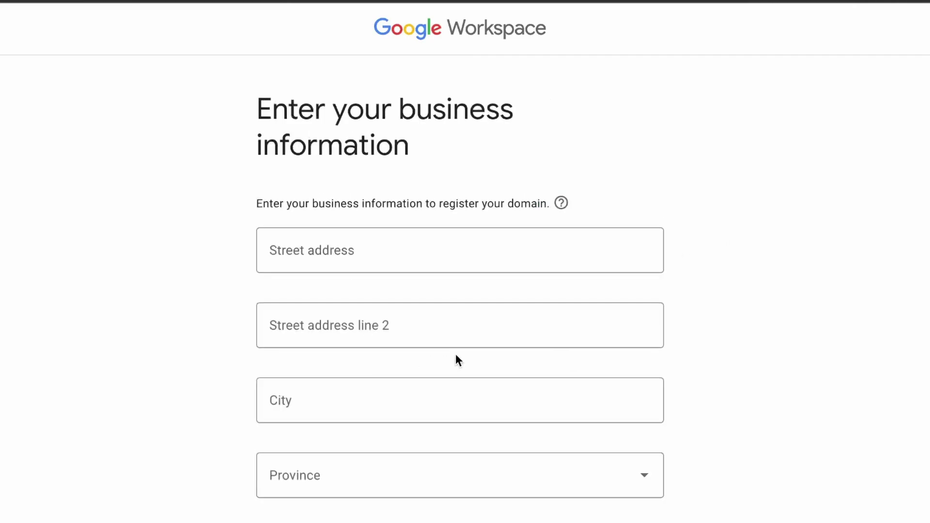
{"action": "scroll", "coordinate": [457, 362], "scroll_direction": "down", "scroll_amount": 3}
{"action": "scroll", "coordinate": [457, 362], "scroll_direction": "up", "scroll_amount": 3}
Fill the business address from the first suggestion, correct the postal code, and enter a phone number.
{"action": "left_click", "coordinate": [375, 247]}
{"action": "key", "text": "Down"}
{"action": "key", "text": "Return"}
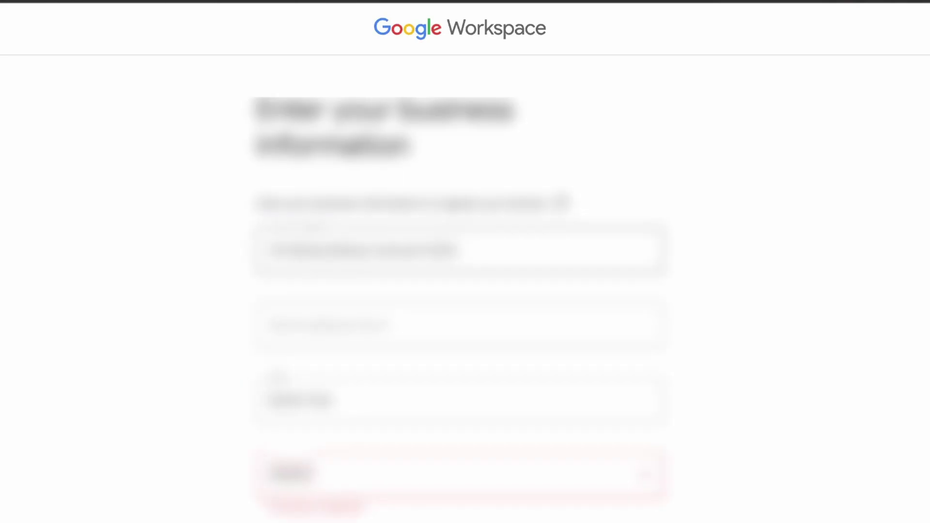
{"action": "scroll", "coordinate": [430, 265], "scroll_direction": "down", "scroll_amount": 2}
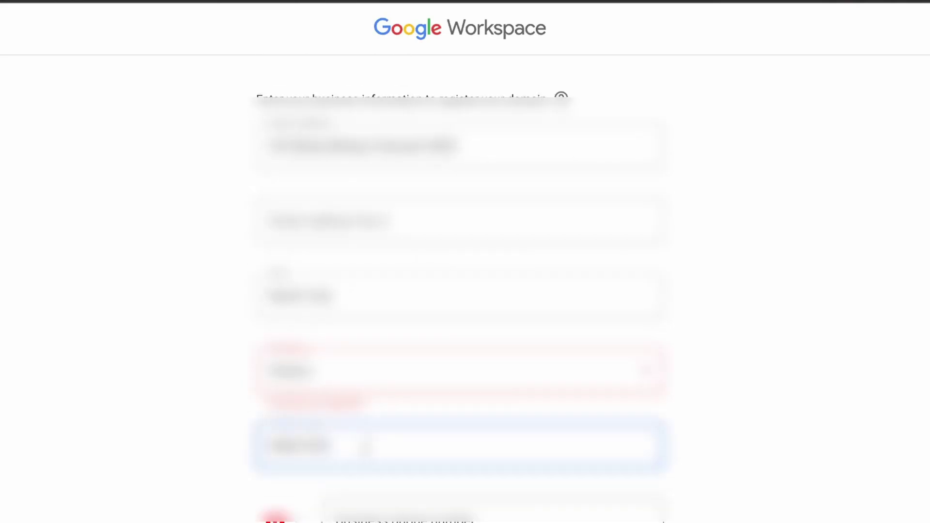
{"action": "key", "text": "BackSpace"}
{"action": "key", "text": "BackSpace"}
{"action": "key", "text": "BackSpace"}
{"action": "type", "text": "12345"}
{"action": "scroll", "coordinate": [465, 262], "scroll_direction": "down", "scroll_amount": 1}
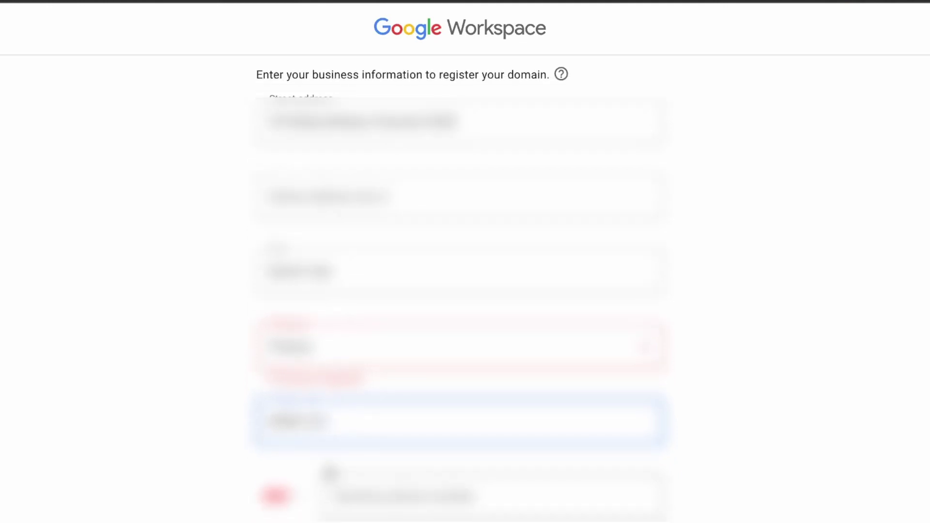
{"action": "key", "text": "Tab"}
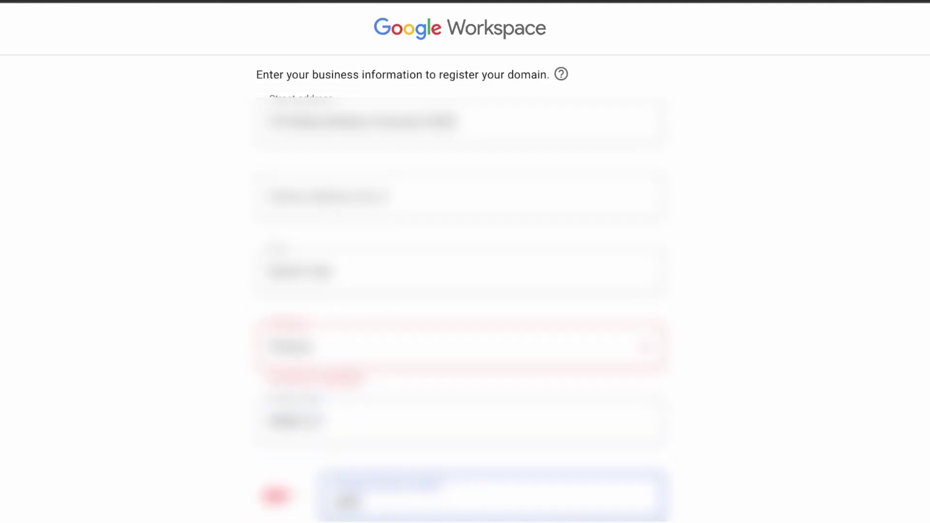
{"action": "type", "text": "5551234567"}
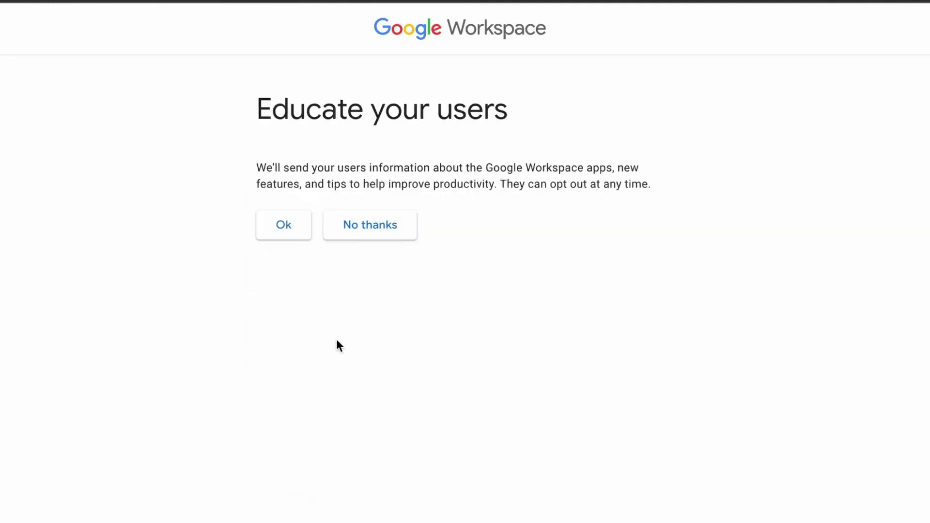
Decline the product tips emails and enter the admin sign-in username.
{"action": "left_click", "coordinate": [373, 233]}
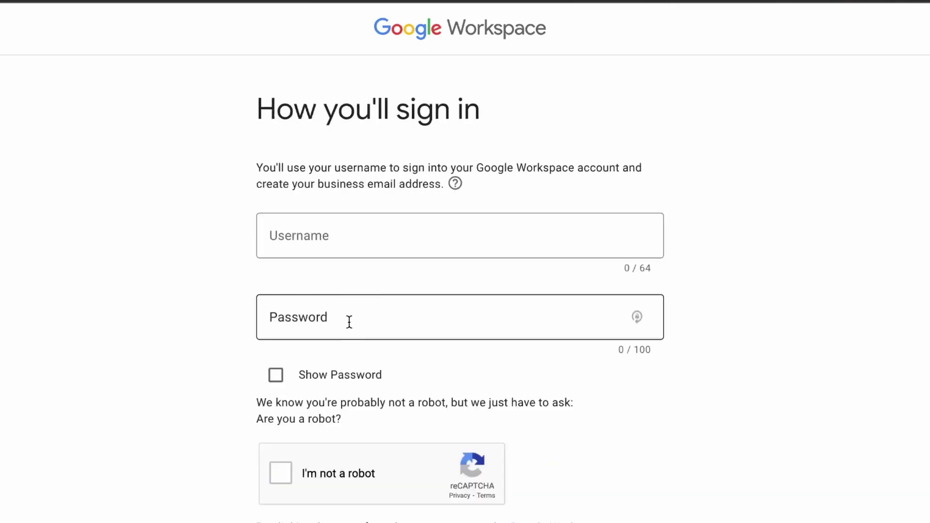
{"action": "left_click", "coordinate": [406, 223]}
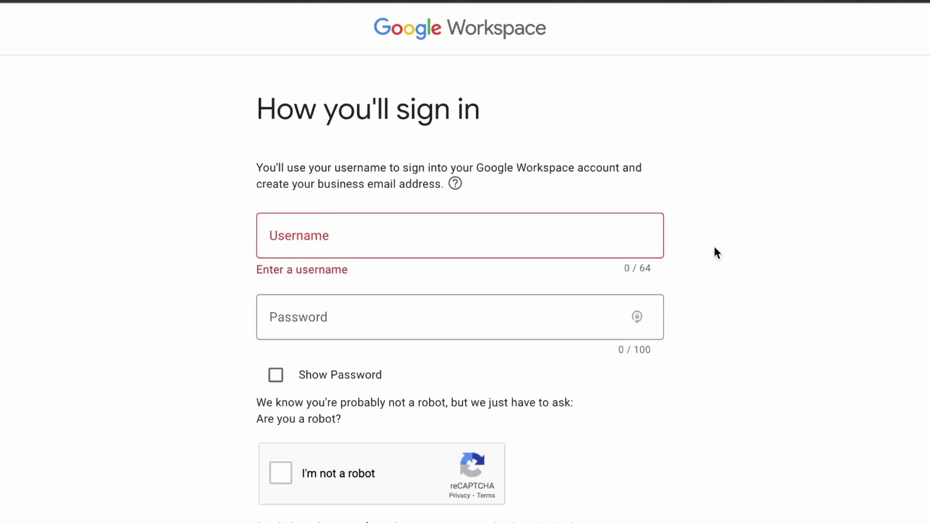
{"action": "left_click", "coordinate": [510, 242]}
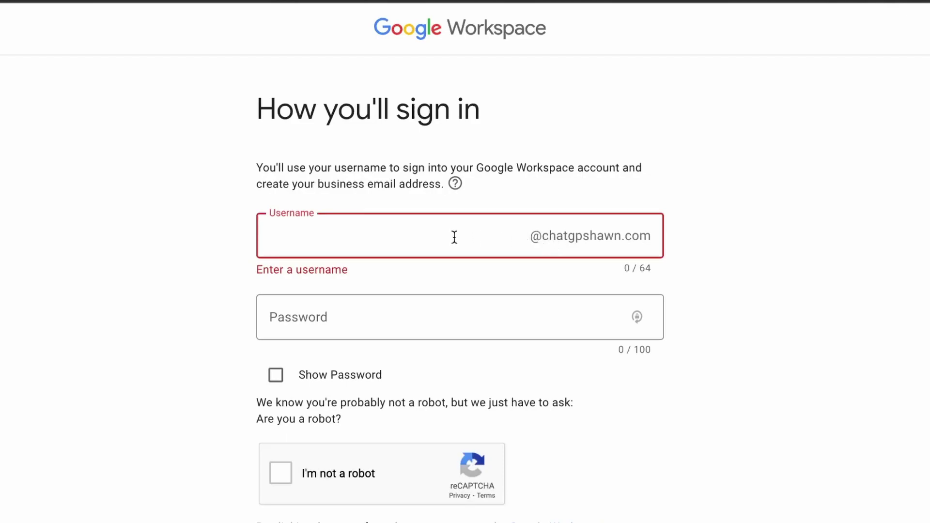
{"action": "left_click", "coordinate": [496, 188]}
{"action": "left_click", "coordinate": [467, 227]}
Enter the admin password and pass the 'I'm not a robot' check.
{"action": "key", "text": "Tab"}
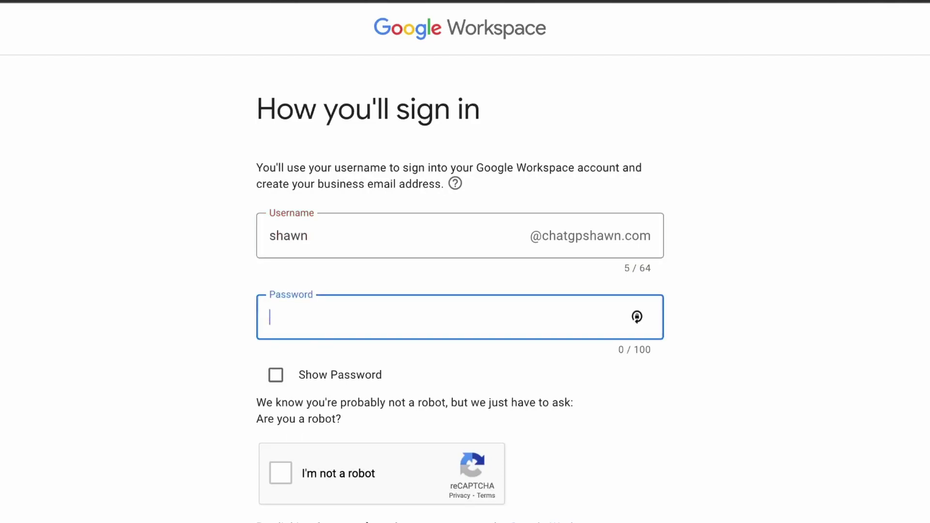
{"action": "left_click", "coordinate": [333, 374]}
{"action": "left_click", "coordinate": [336, 372]}
{"action": "left_click", "coordinate": [361, 330]}
{"action": "type", "text": "••"}
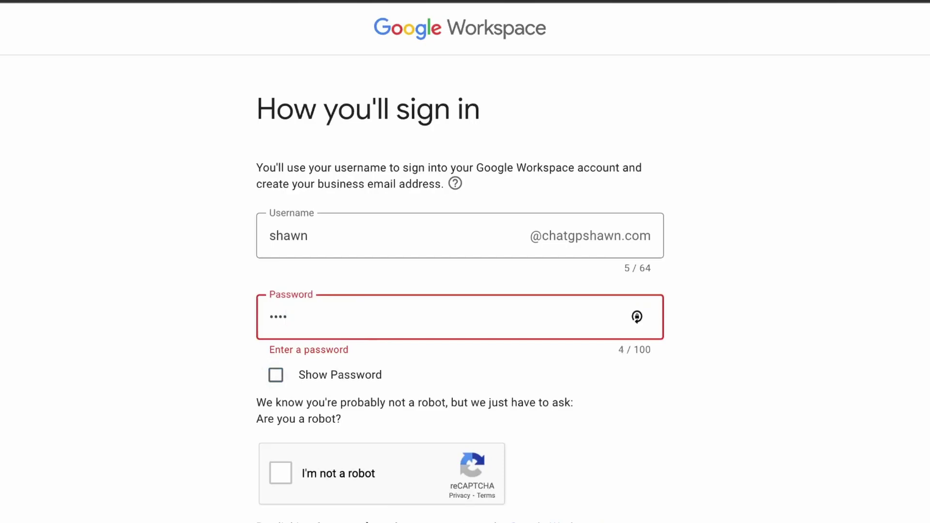
{"action": "type", "text": "•••••••••••••"}
{"action": "left_click", "coordinate": [293, 487]}
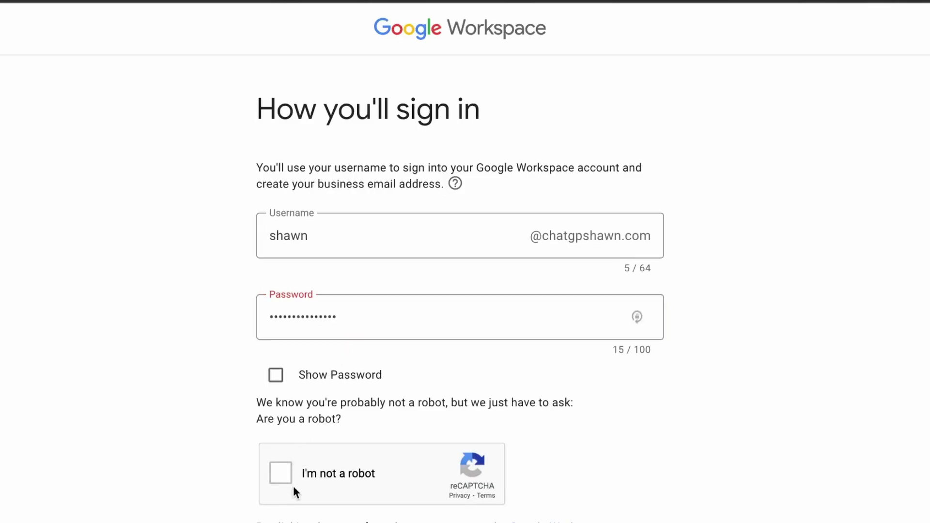
{"action": "scroll", "coordinate": [388, 448], "scroll_direction": "down", "scroll_amount": 2}
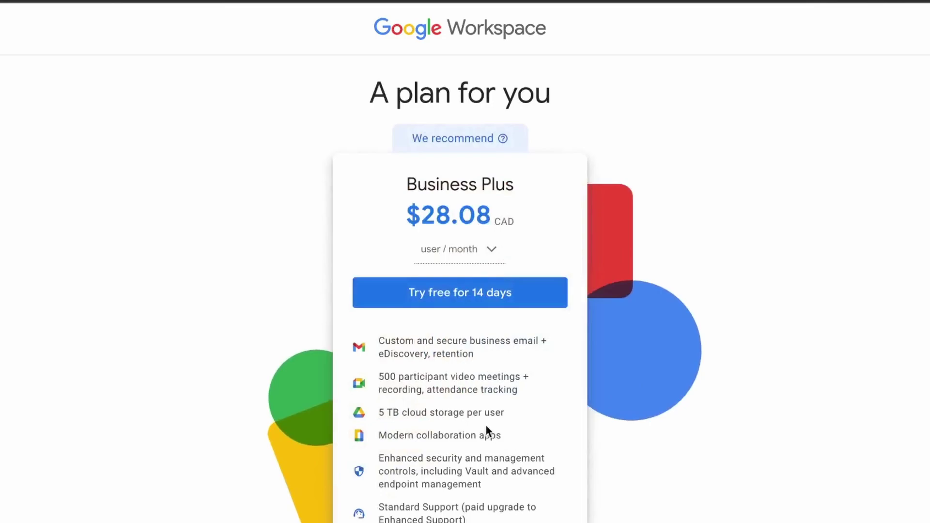
Dismiss the payment plan chooser and start the 14-day Business Plus free trial.
{"action": "scroll", "coordinate": [485, 424], "scroll_direction": "down", "scroll_amount": 1}
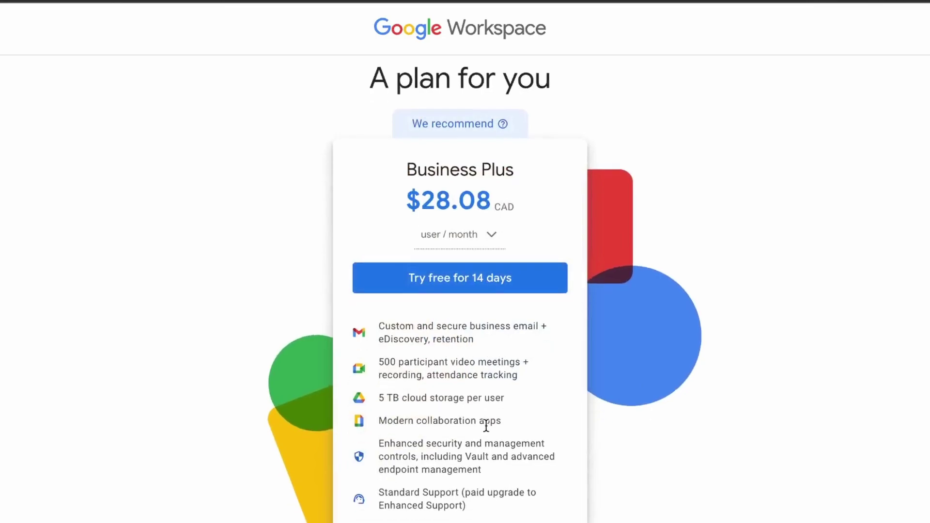
{"action": "left_click", "coordinate": [473, 247]}
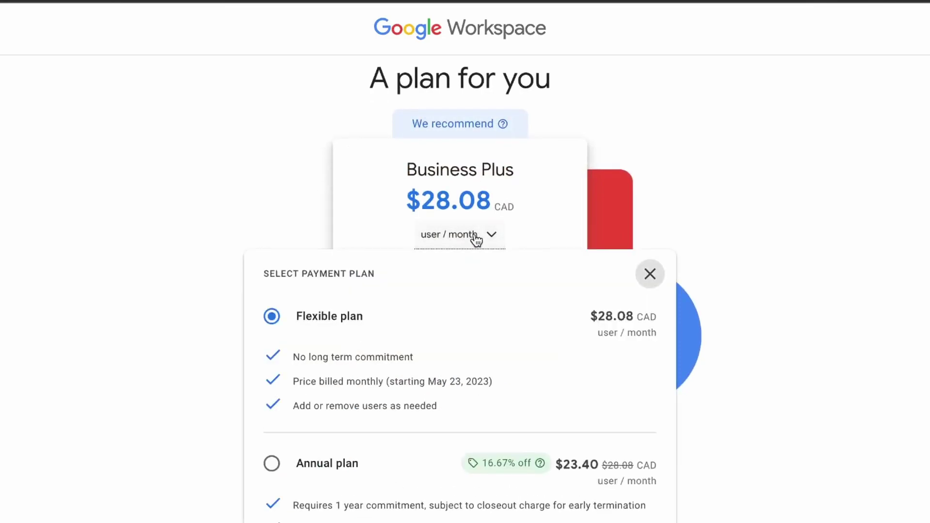
{"action": "left_click", "coordinate": [476, 240]}
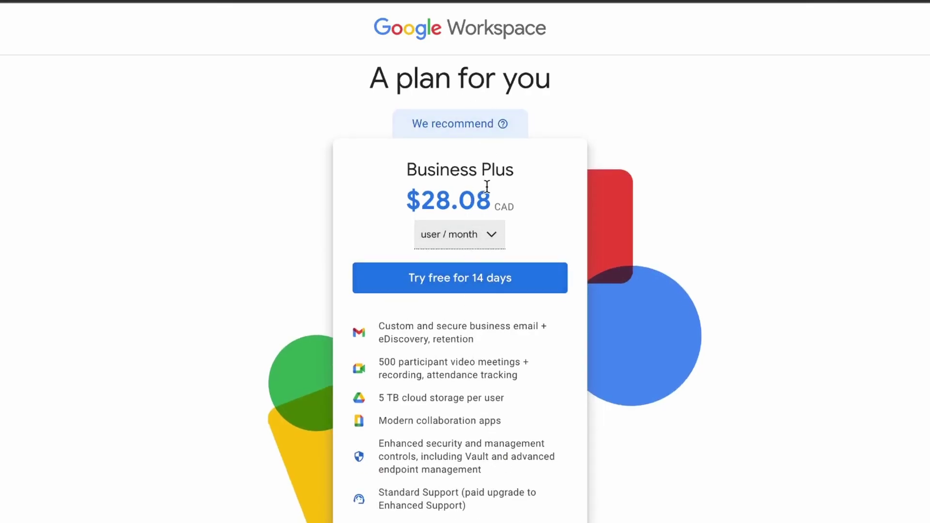
{"action": "left_click", "coordinate": [483, 243]}
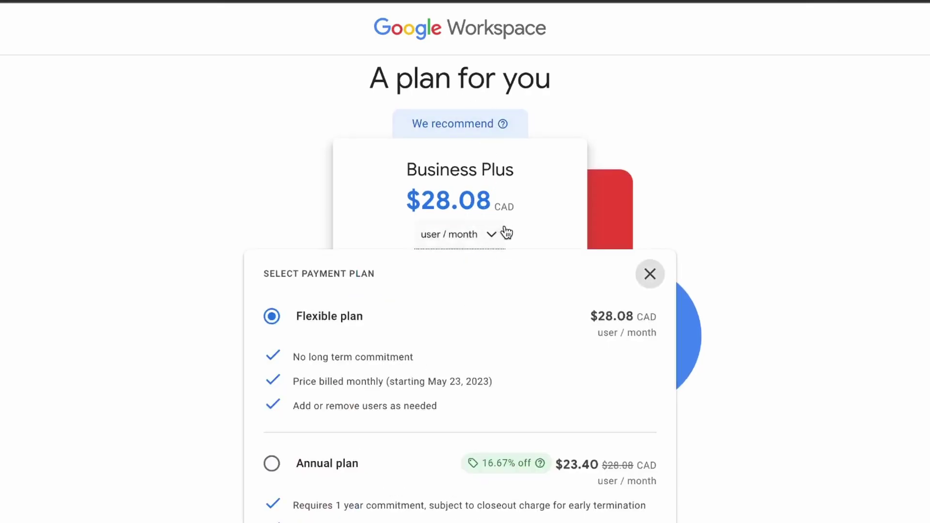
{"action": "left_click", "coordinate": [650, 275]}
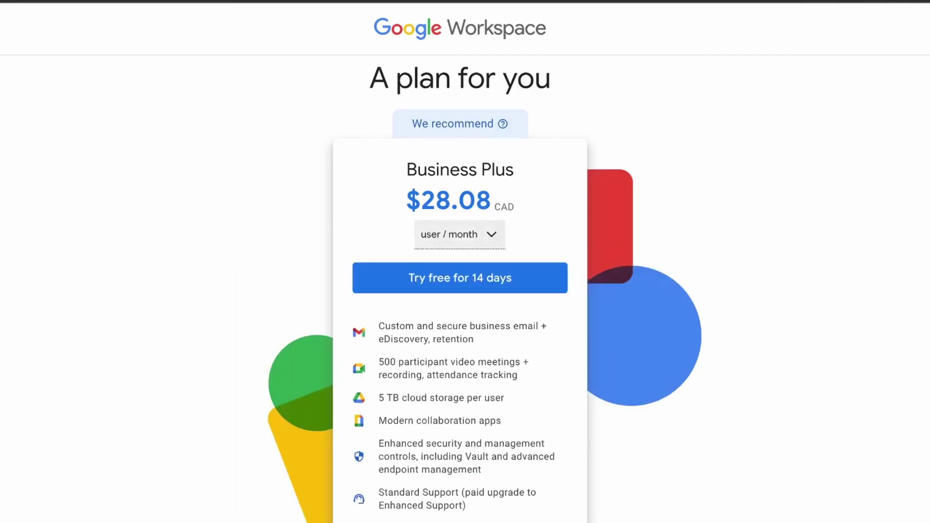
{"action": "left_click", "coordinate": [488, 248]}
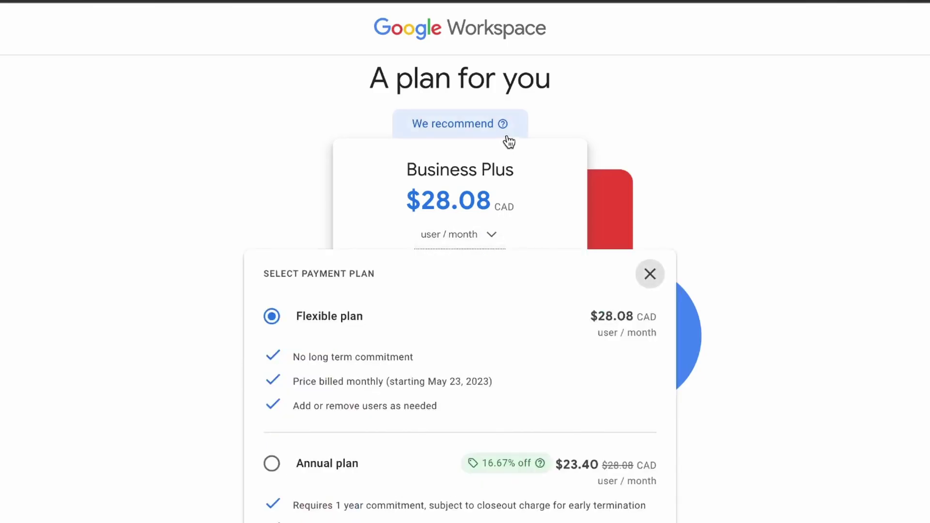
{"action": "left_click", "coordinate": [650, 274]}
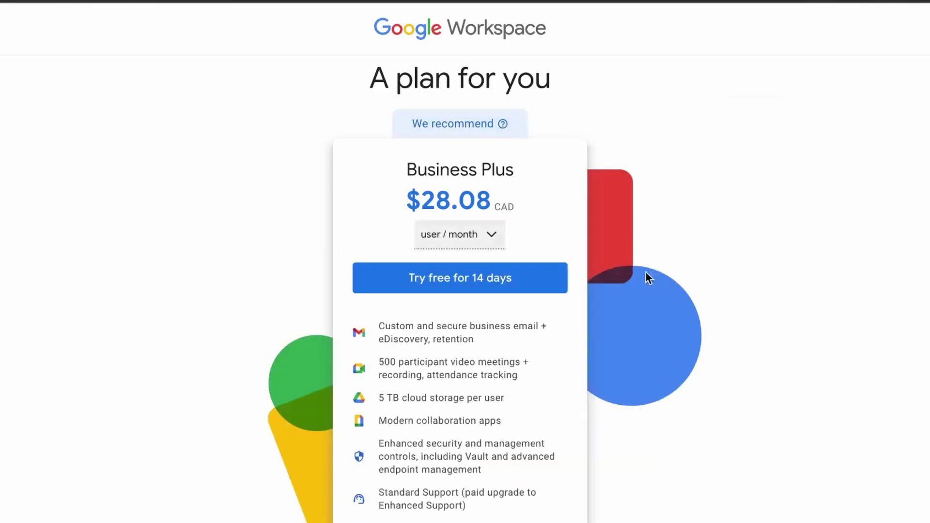
{"action": "left_click", "coordinate": [509, 280]}
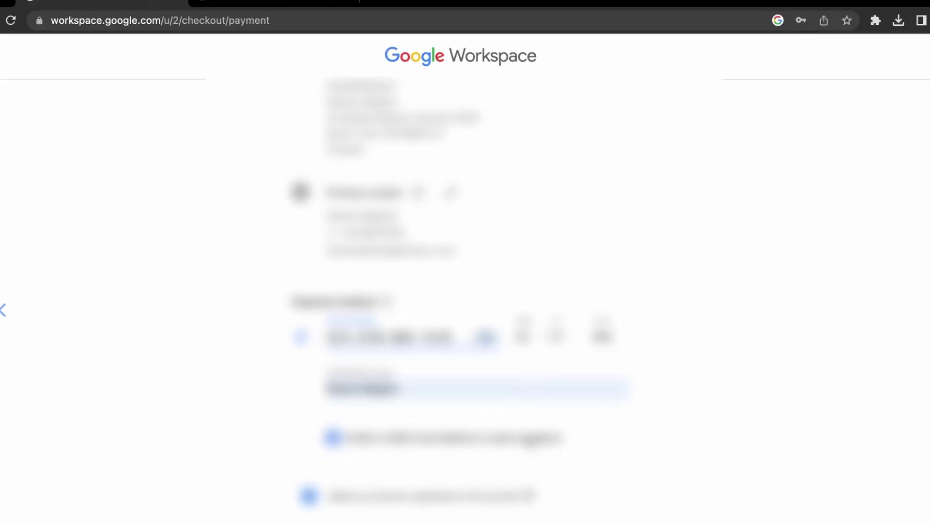
Complete checkout and begin setting up the new Workspace account.
{"action": "scroll", "coordinate": [498, 449], "scroll_direction": "down", "scroll_amount": 2}
{"action": "scroll", "coordinate": [497, 461], "scroll_direction": "down", "scroll_amount": 3}
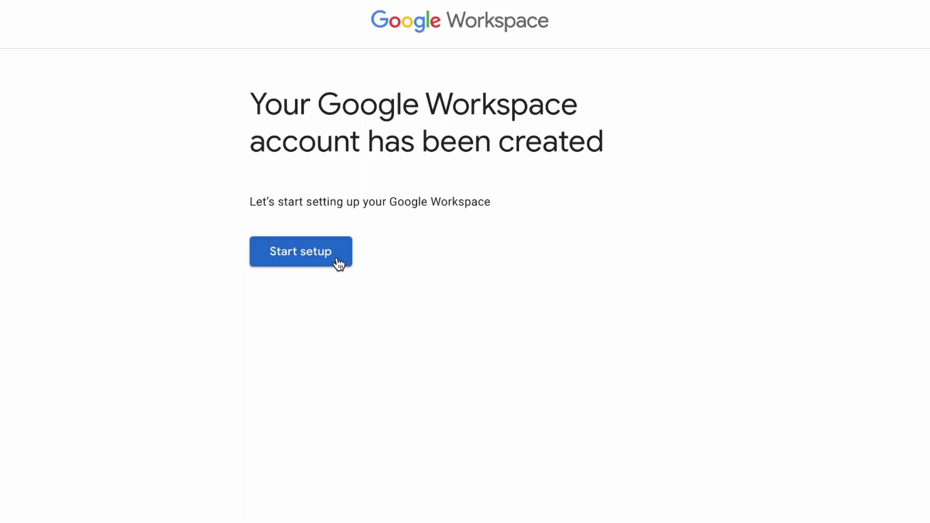
{"action": "left_click", "coordinate": [339, 264]}
Sign in to the new admin account with its password and accept the welcome terms.
{"action": "left_click", "coordinate": [457, 347]}
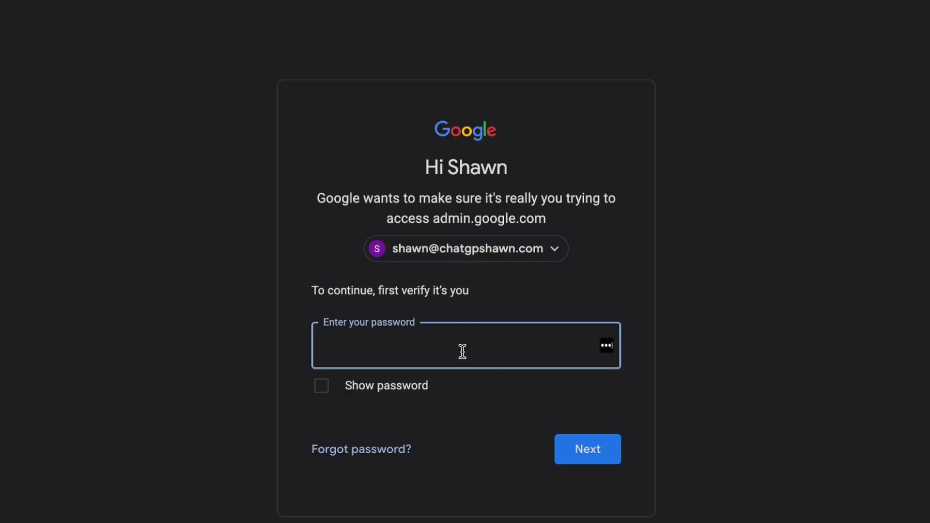
{"action": "type", "text": "•••••••••••••••"}
{"action": "key", "text": "Return"}
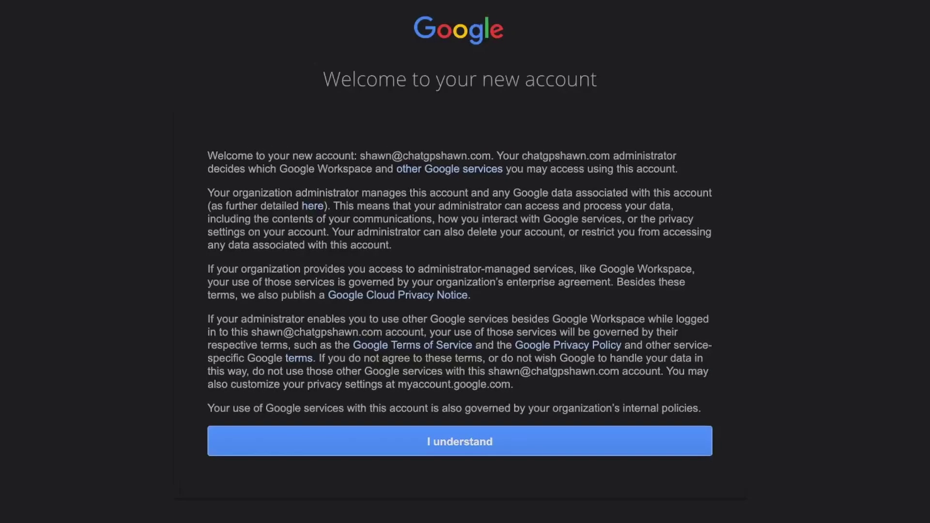
{"action": "left_click", "coordinate": [429, 442]}
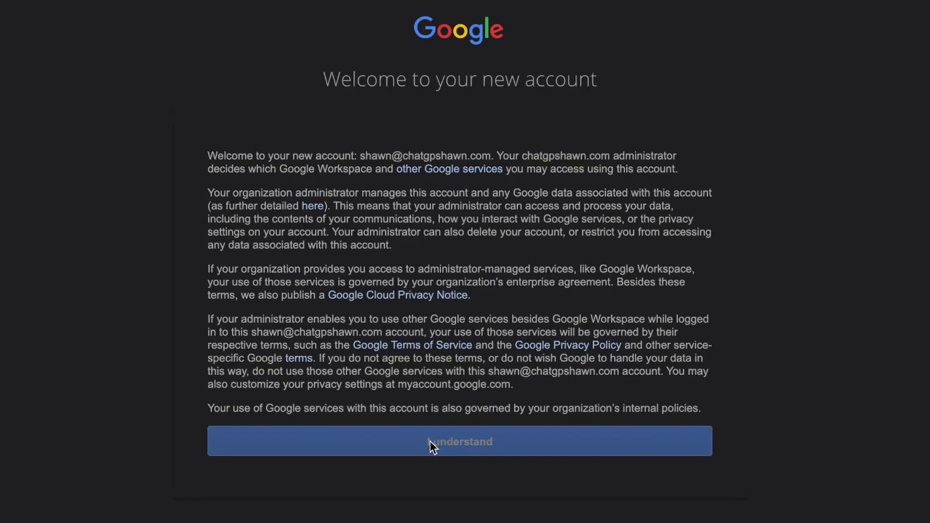
{"action": "scroll", "coordinate": [241, 164], "scroll_direction": "down", "scroll_amount": 3}
{"action": "scroll", "coordinate": [242, 171], "scroll_direction": "up", "scroll_amount": 3}
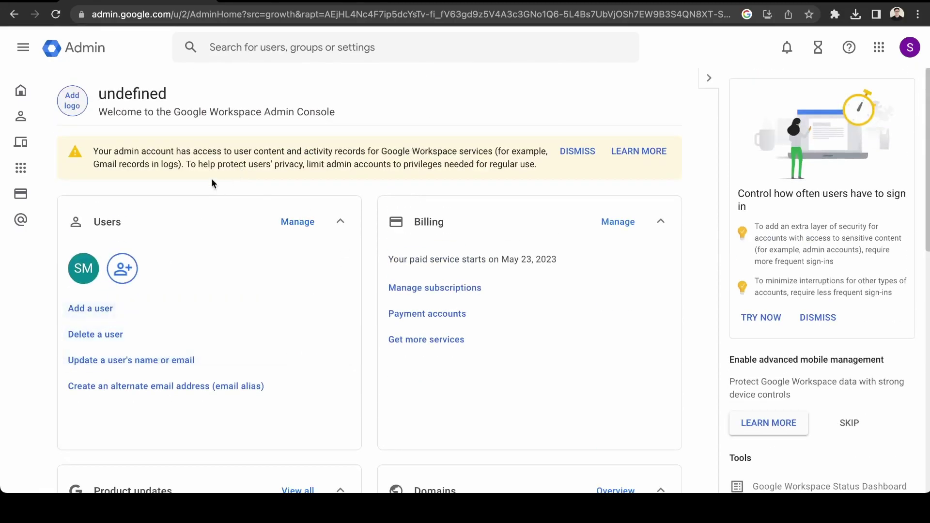
{"action": "left_click_drag", "start_coordinate": [181, 154], "coordinate": [348, 165]}
{"action": "left_click_drag", "start_coordinate": [234, 154], "coordinate": [348, 164]}
{"action": "left_click", "coordinate": [362, 233]}
{"action": "scroll", "coordinate": [362, 233], "scroll_direction": "down", "scroll_amount": 1}
{"action": "scroll", "coordinate": [362, 235], "scroll_direction": "down", "scroll_amount": 6}
{"action": "scroll", "coordinate": [362, 234], "scroll_direction": "up", "scroll_amount": 6}
{"action": "left_click", "coordinate": [84, 269]}
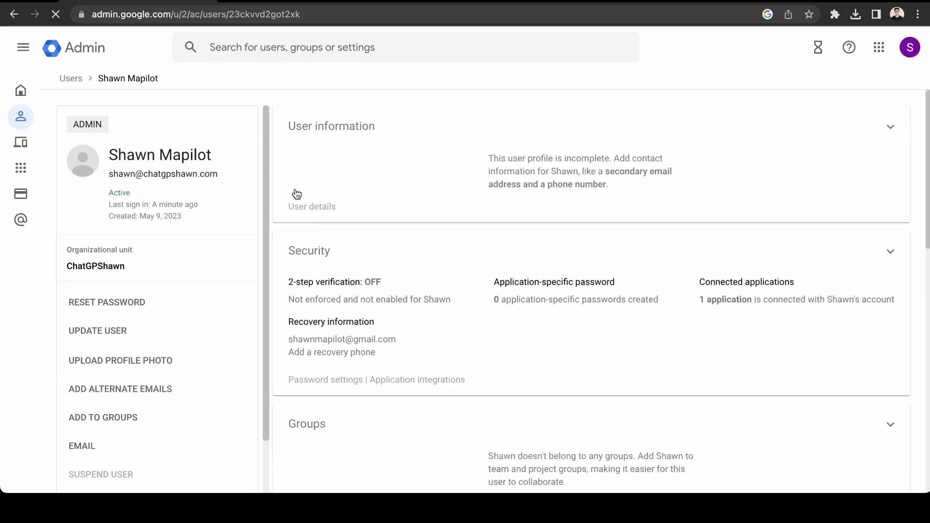
{"action": "scroll", "coordinate": [318, 186], "scroll_direction": "down", "scroll_amount": 8}
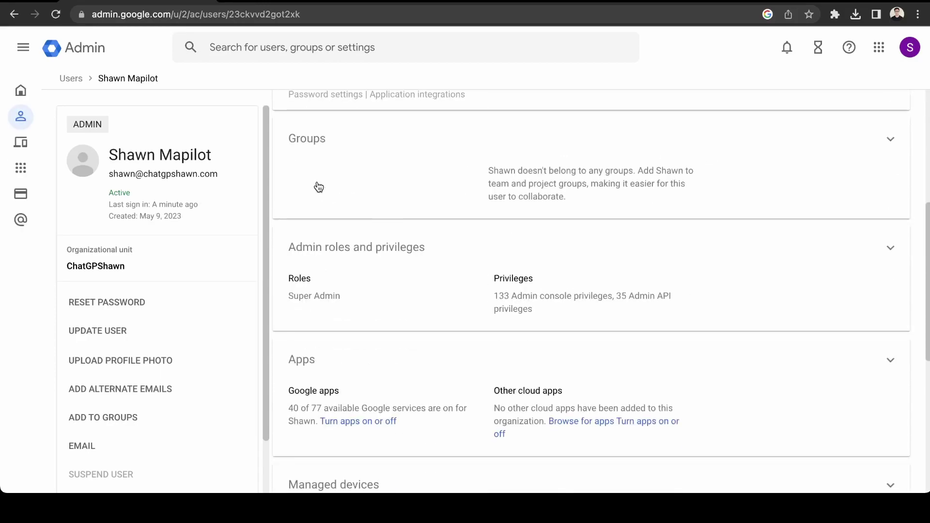
{"action": "scroll", "coordinate": [318, 184], "scroll_direction": "down", "scroll_amount": 4}
{"action": "scroll", "coordinate": [315, 187], "scroll_direction": "up", "scroll_amount": 8}
{"action": "left_click", "coordinate": [21, 91]}
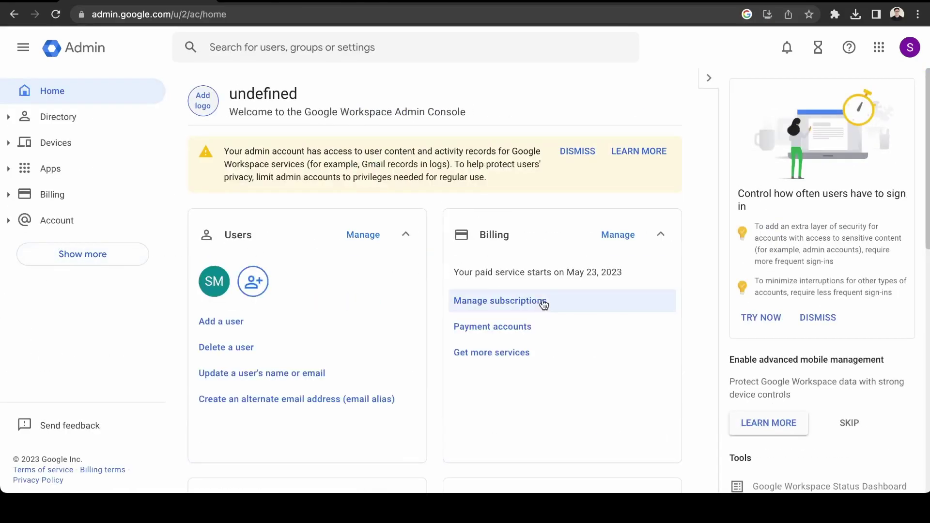
From Manage subscriptions, open Business Plus and choose SWITCH on Business Starter.
{"action": "left_click", "coordinate": [530, 301]}
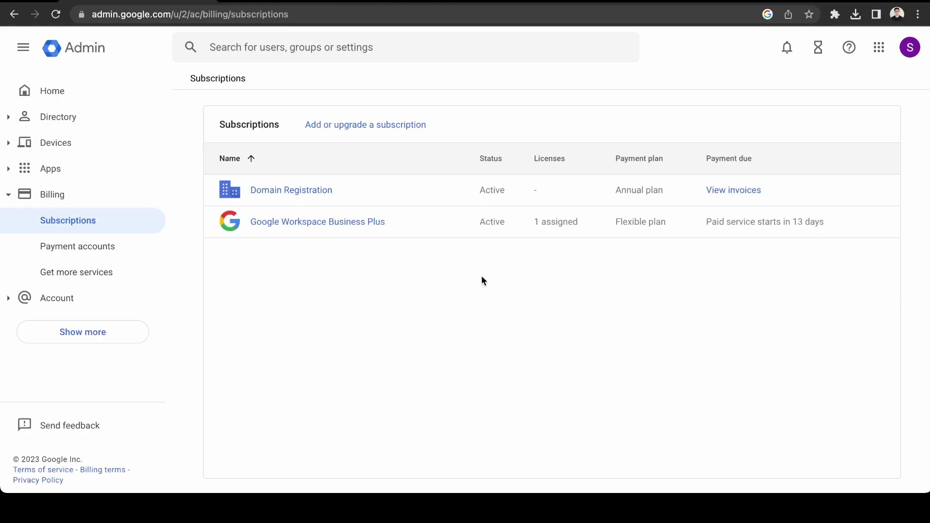
{"action": "left_click", "coordinate": [339, 362]}
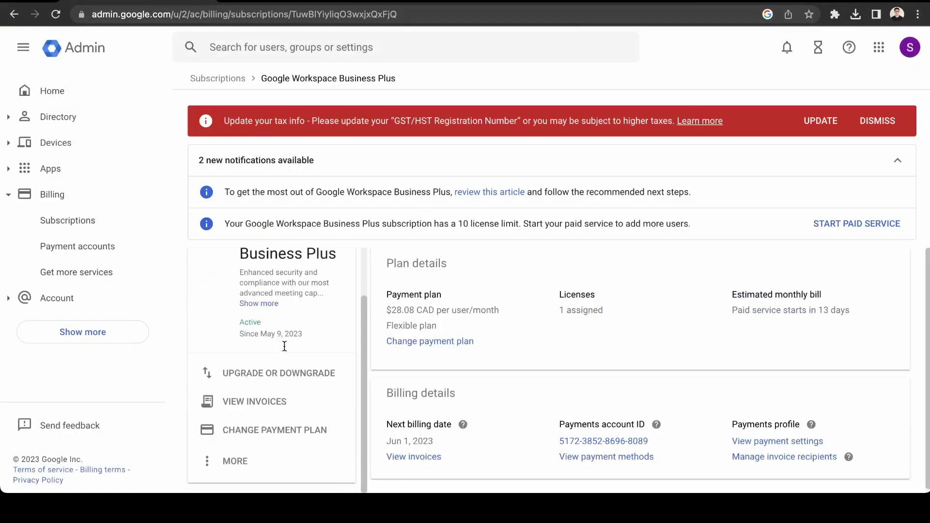
{"action": "left_click", "coordinate": [281, 373]}
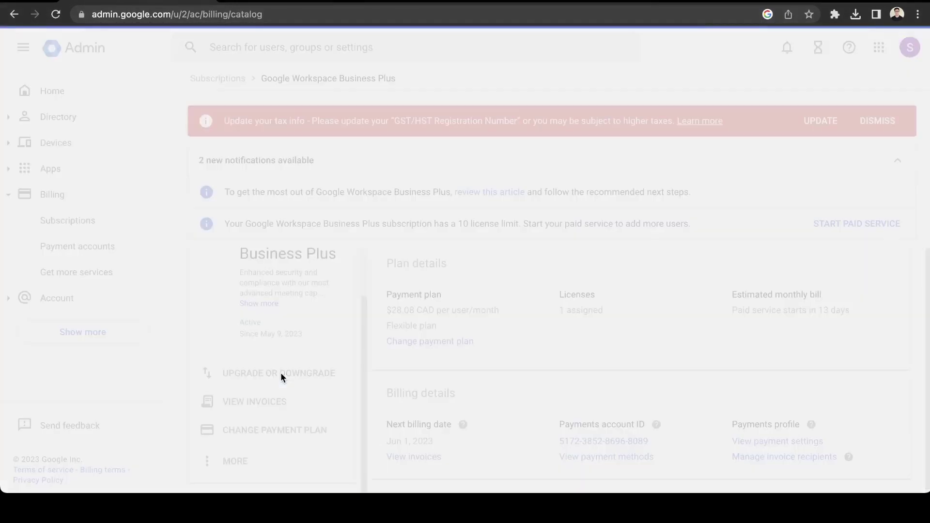
{"action": "scroll", "coordinate": [420, 289], "scroll_direction": "down", "scroll_amount": 3}
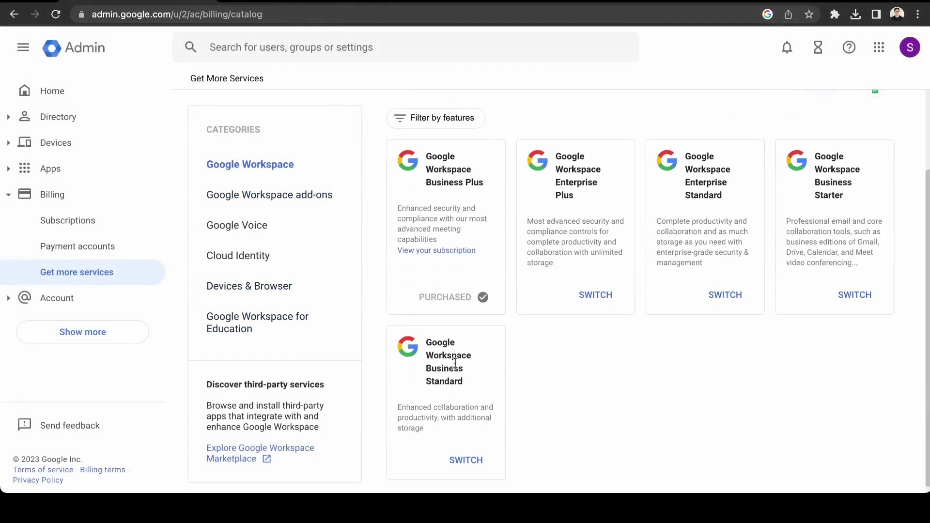
{"action": "left_click", "coordinate": [855, 295]}
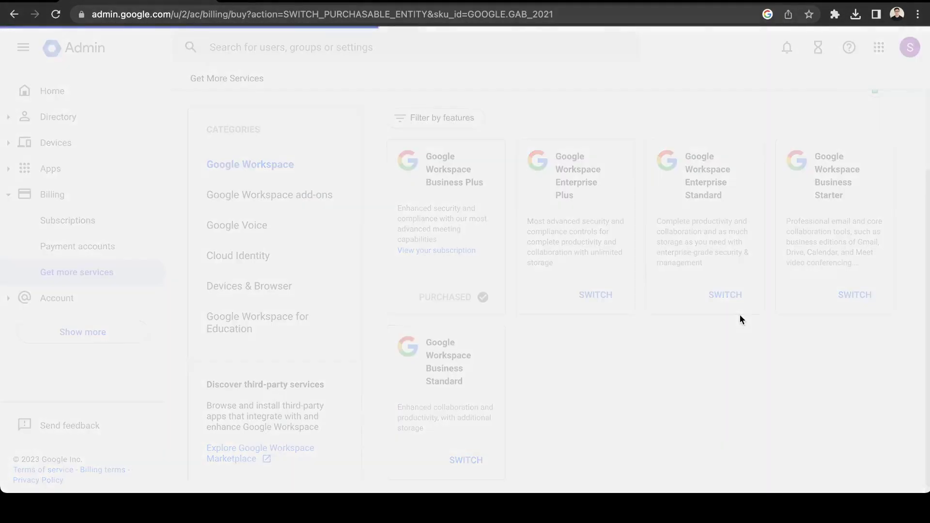
Check out Business Starter on the Flexible plan ($9.36 CAD per user/month) and place the order.
{"action": "scroll", "coordinate": [665, 313], "scroll_direction": "down", "scroll_amount": 4}
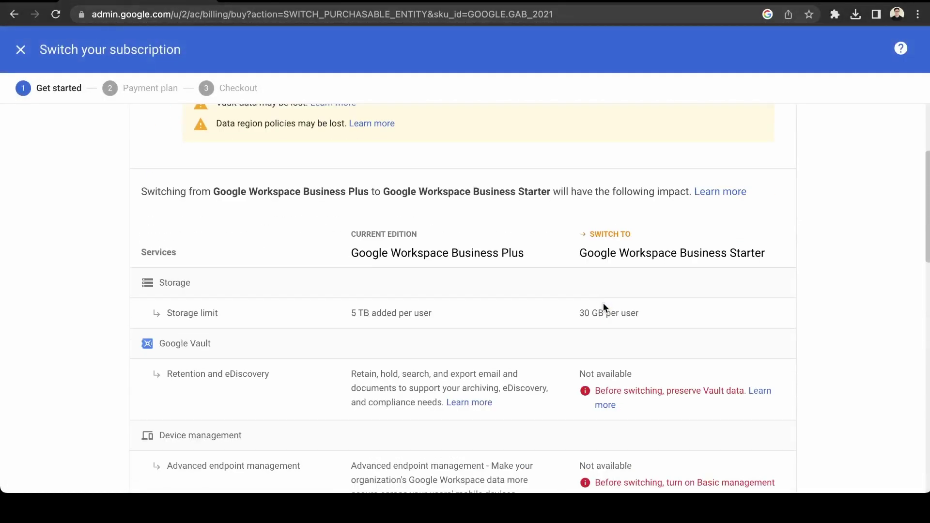
{"action": "scroll", "coordinate": [297, 242], "scroll_direction": "up", "scroll_amount": 4}
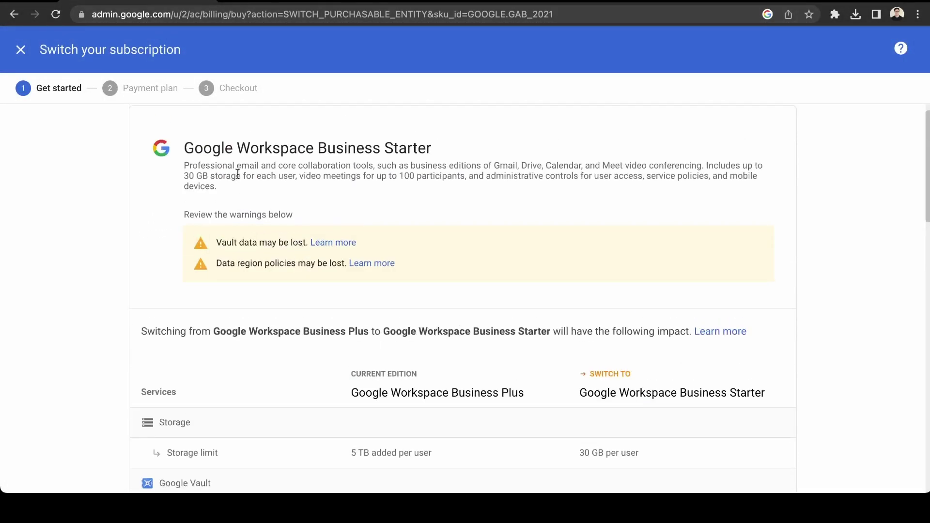
{"action": "scroll", "coordinate": [242, 174], "scroll_direction": "down", "scroll_amount": 7}
{"action": "scroll", "coordinate": [259, 188], "scroll_direction": "down", "scroll_amount": 12}
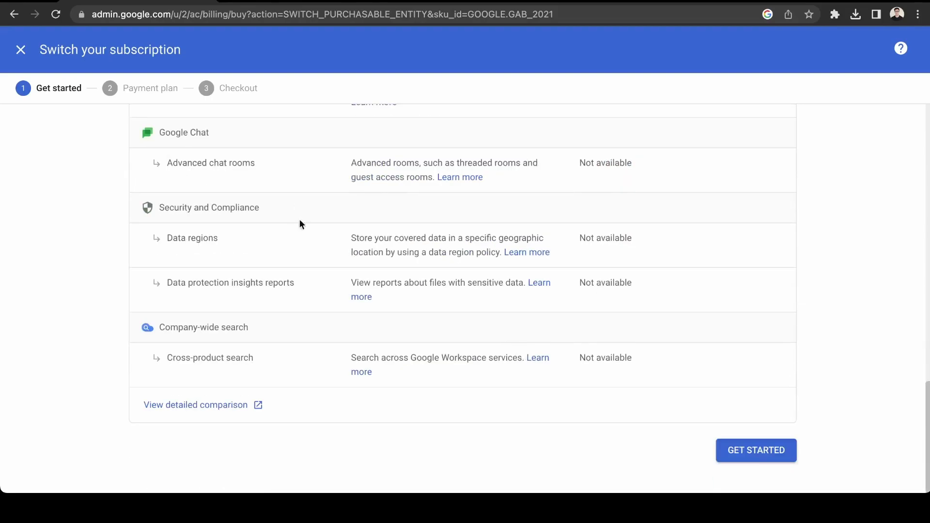
{"action": "left_click", "coordinate": [772, 463]}
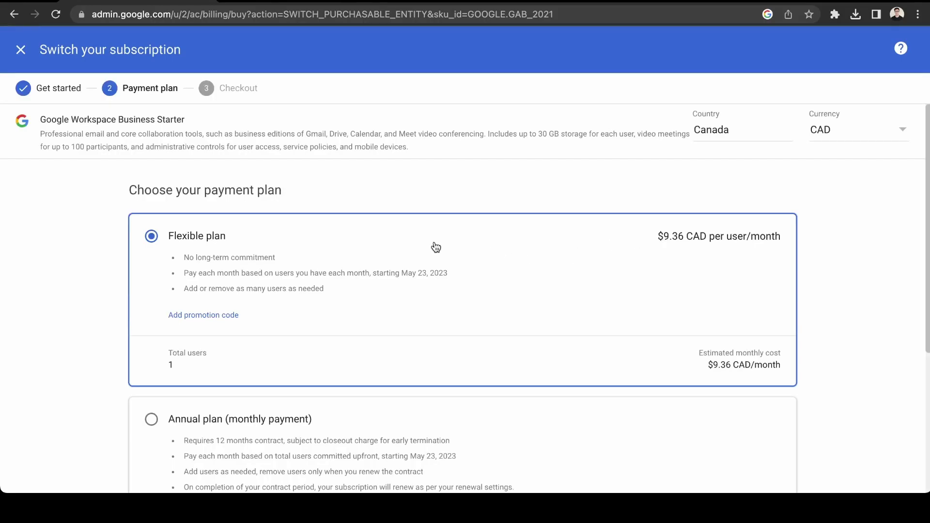
{"action": "scroll", "coordinate": [439, 245], "scroll_direction": "down", "scroll_amount": 5}
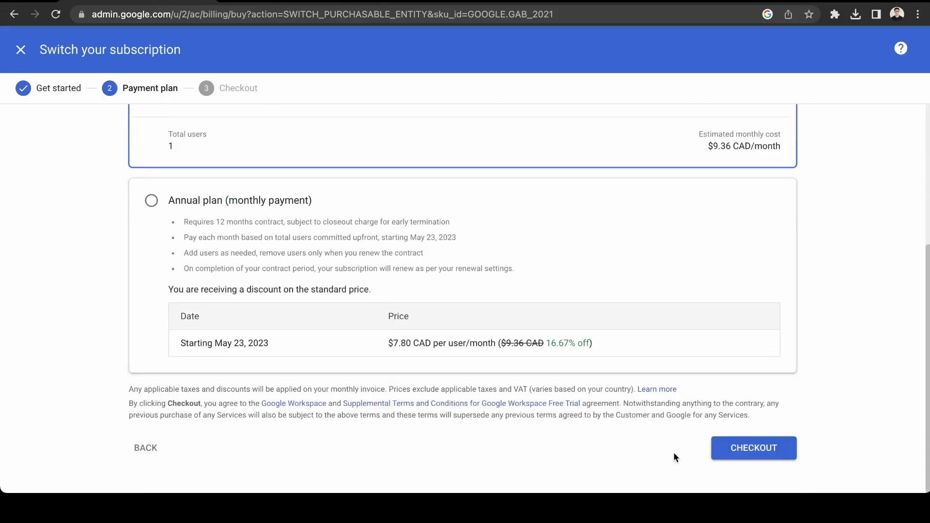
{"action": "left_click", "coordinate": [746, 457]}
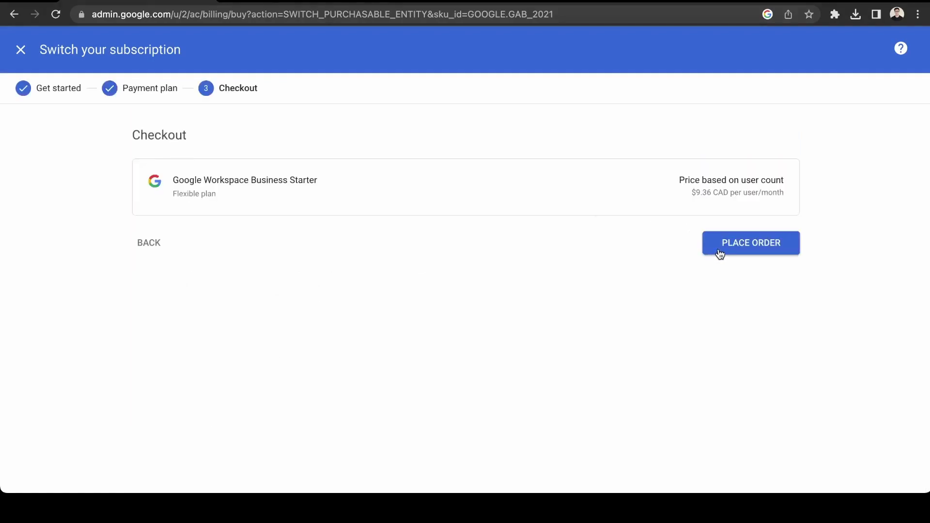
{"action": "left_click", "coordinate": [715, 253]}
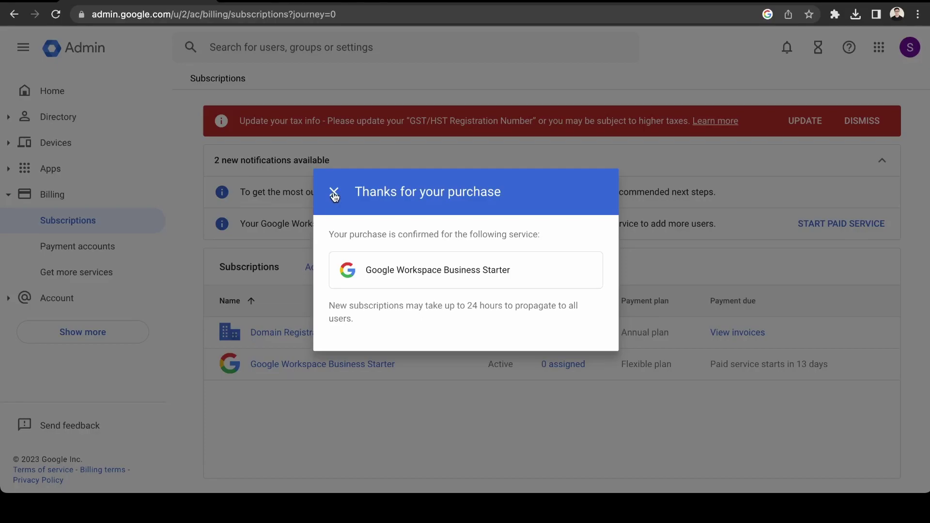
Close the 'Thanks for your purchase' dialog and review the Business Starter 10-license limit notice.
{"action": "left_click", "coordinate": [334, 194]}
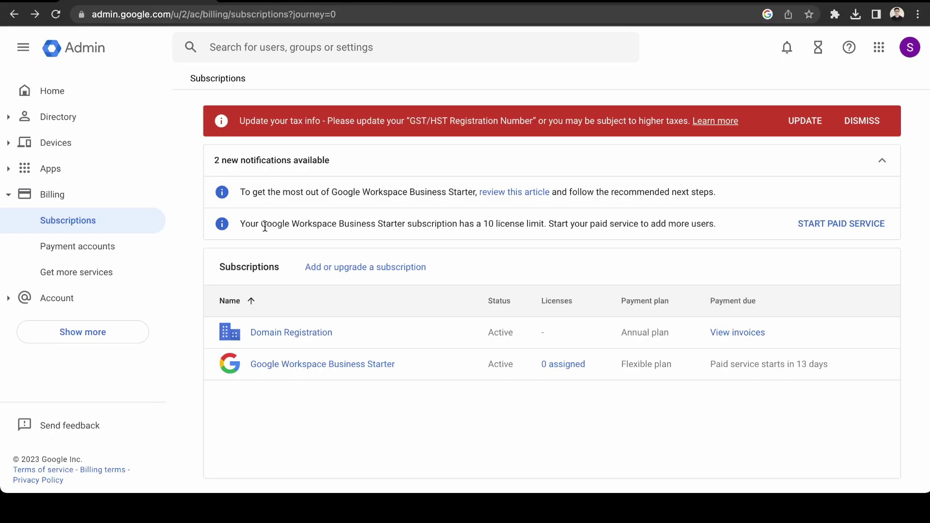
{"action": "left_click_drag", "start_coordinate": [265, 226], "coordinate": [407, 224]}
{"action": "left_click", "coordinate": [352, 236]}
{"action": "left_click_drag", "start_coordinate": [270, 222], "coordinate": [685, 232]}
{"action": "left_click", "coordinate": [699, 226]}
{"action": "left_click", "coordinate": [572, 220]}
{"action": "left_click", "coordinate": [529, 228]}
{"action": "left_click_drag", "start_coordinate": [462, 224], "coordinate": [573, 239]}
{"action": "left_click", "coordinate": [612, 240]}
Dismiss the tax registration warning and return to the Admin Console home page.
{"action": "left_click_drag", "start_coordinate": [379, 124], "coordinate": [650, 118]}
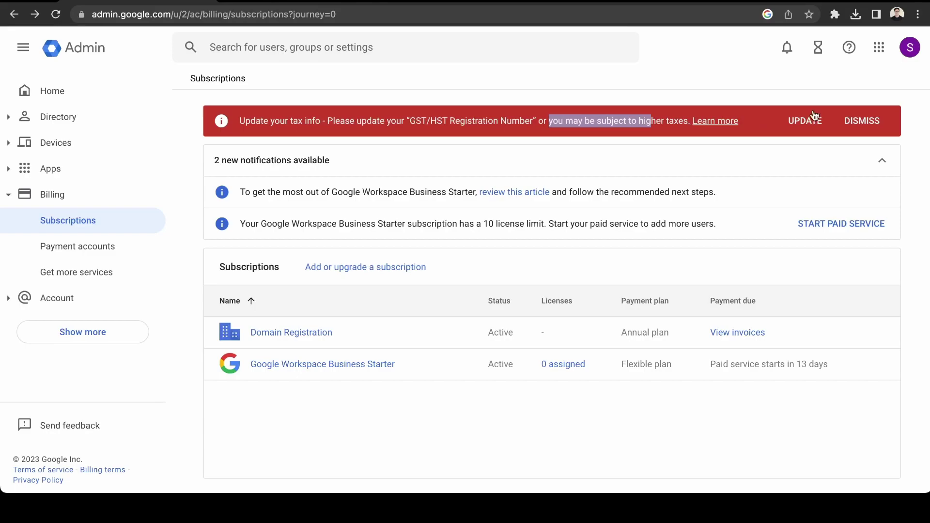
{"action": "left_click", "coordinate": [850, 123]}
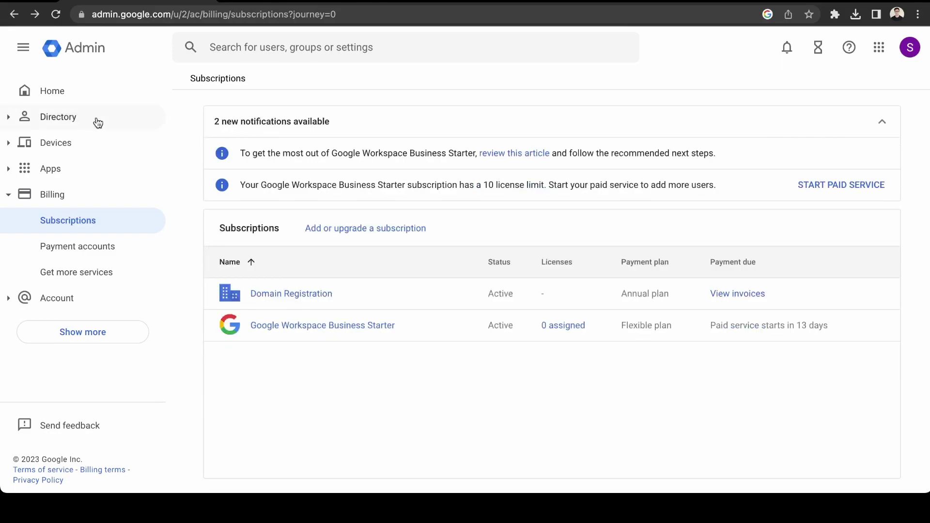
{"action": "left_click", "coordinate": [40, 85]}
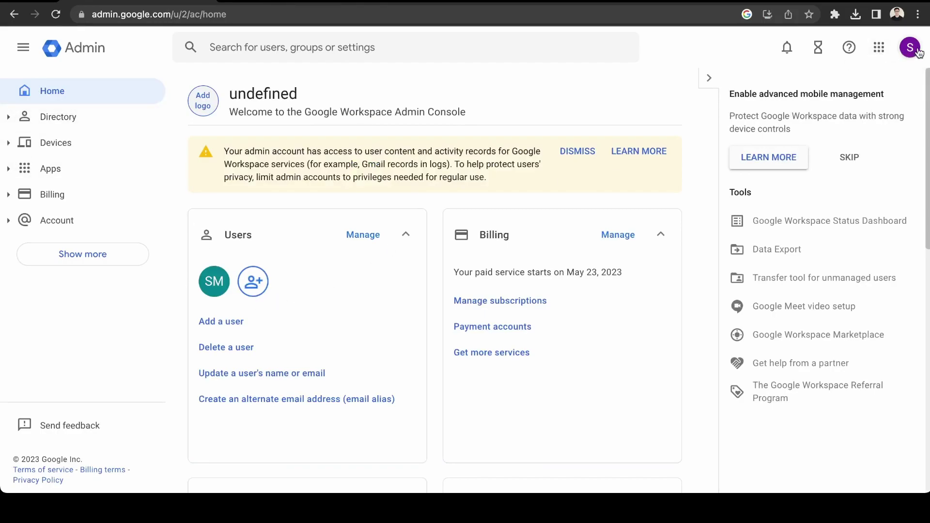
Hide the tips and tools panel and turn off Gmail smart features.
{"action": "left_click", "coordinate": [708, 78]}
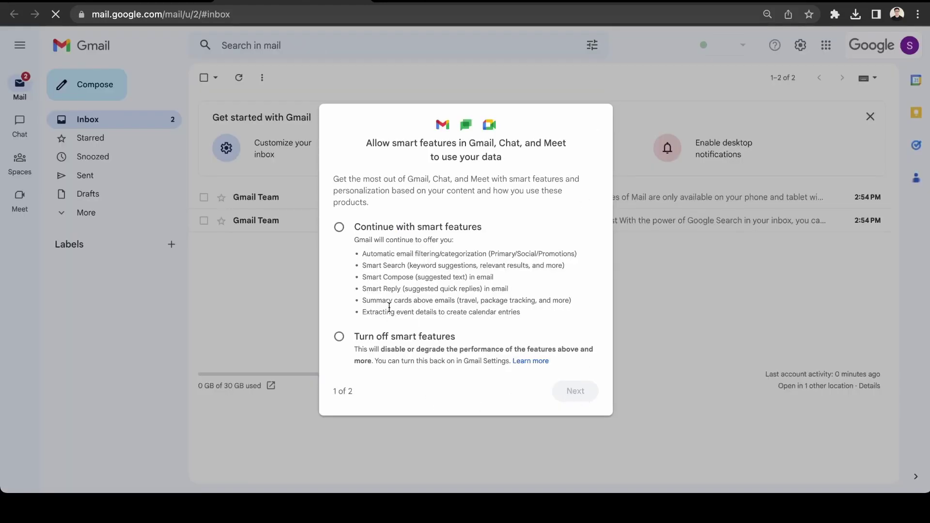
{"action": "left_click", "coordinate": [414, 231]}
{"action": "left_click", "coordinate": [427, 339]}
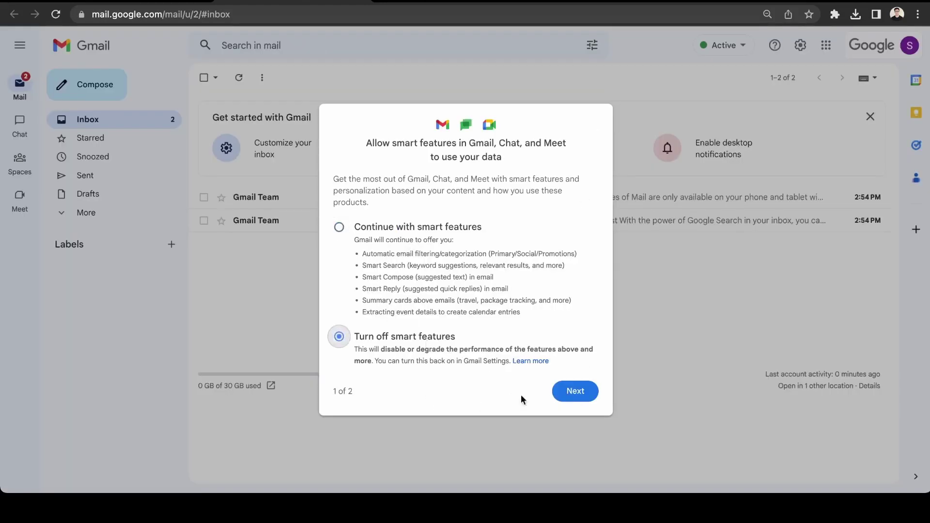
{"action": "left_click", "coordinate": [584, 397]}
{"action": "left_click", "coordinate": [582, 398]}
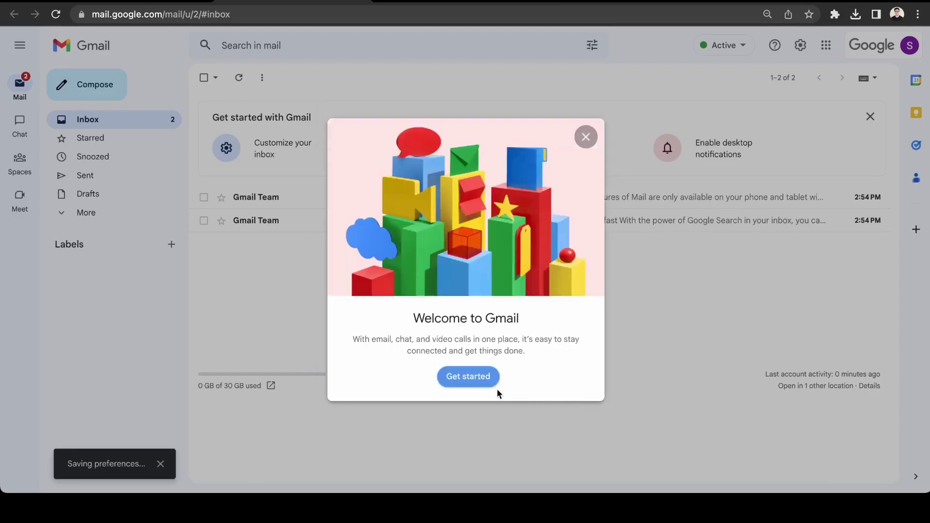
{"action": "left_click", "coordinate": [463, 377]}
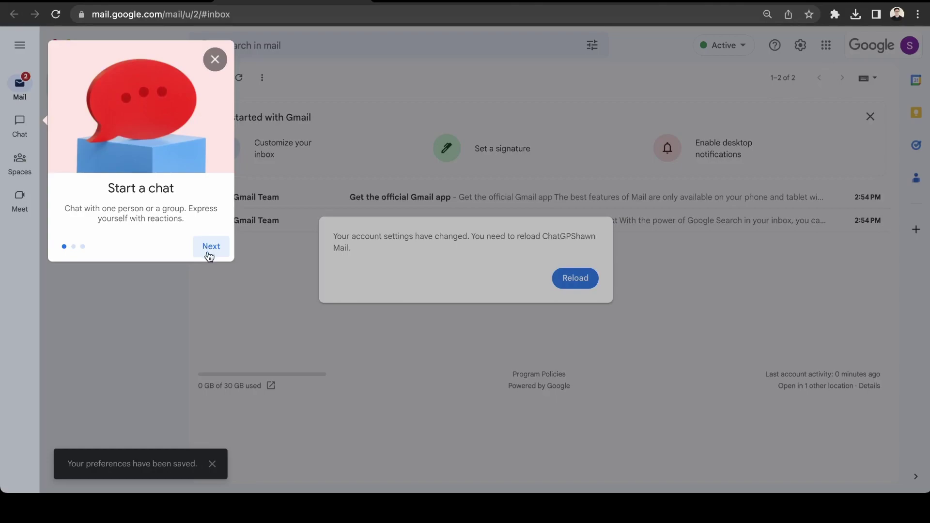
Finish the Gmail welcome tour and reload mail to apply the changed account settings.
{"action": "left_click", "coordinate": [209, 250]}
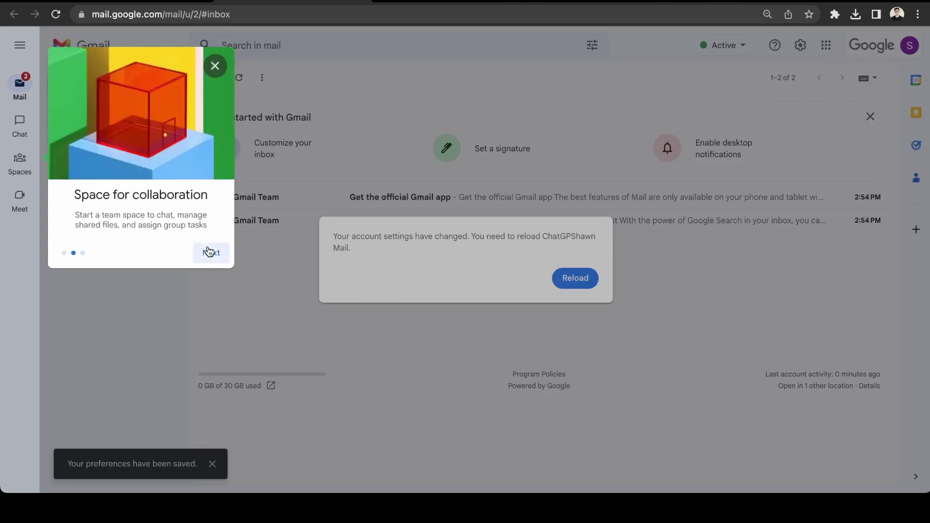
{"action": "left_click", "coordinate": [209, 251]}
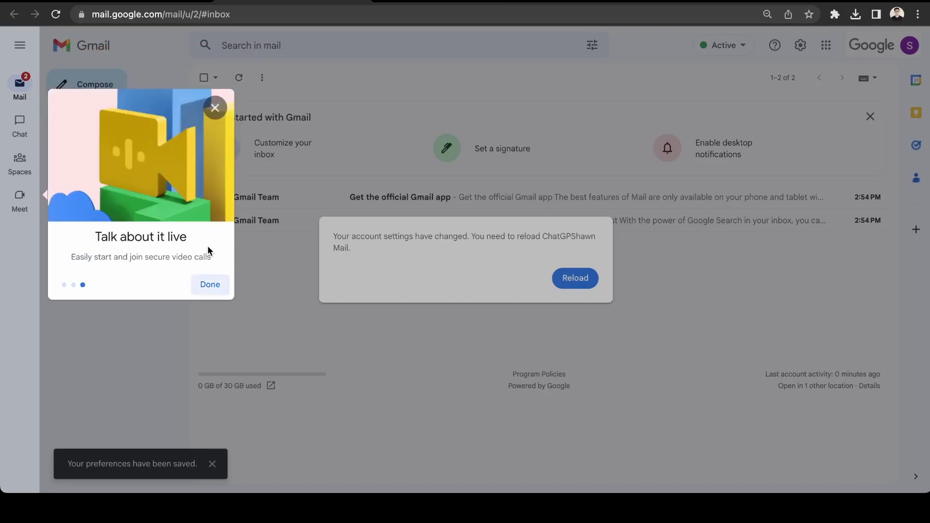
{"action": "left_click", "coordinate": [211, 290]}
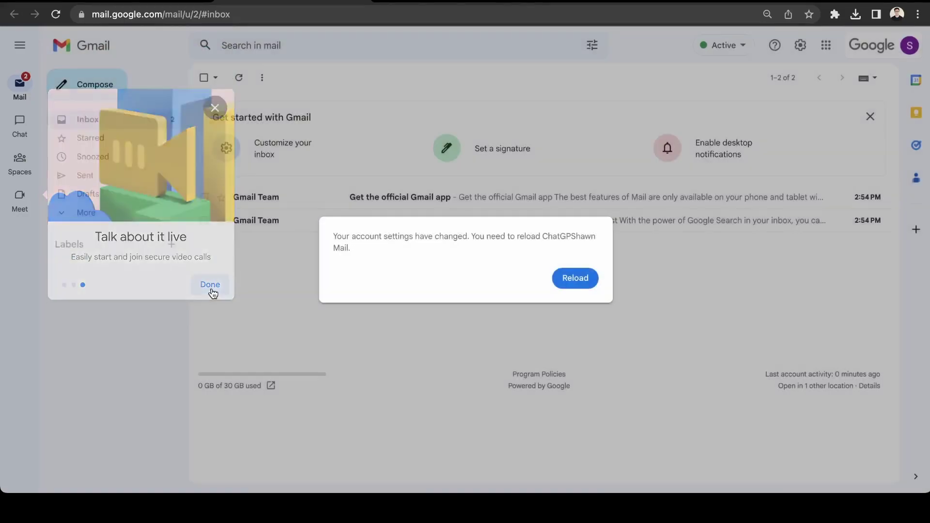
{"action": "left_click", "coordinate": [579, 284]}
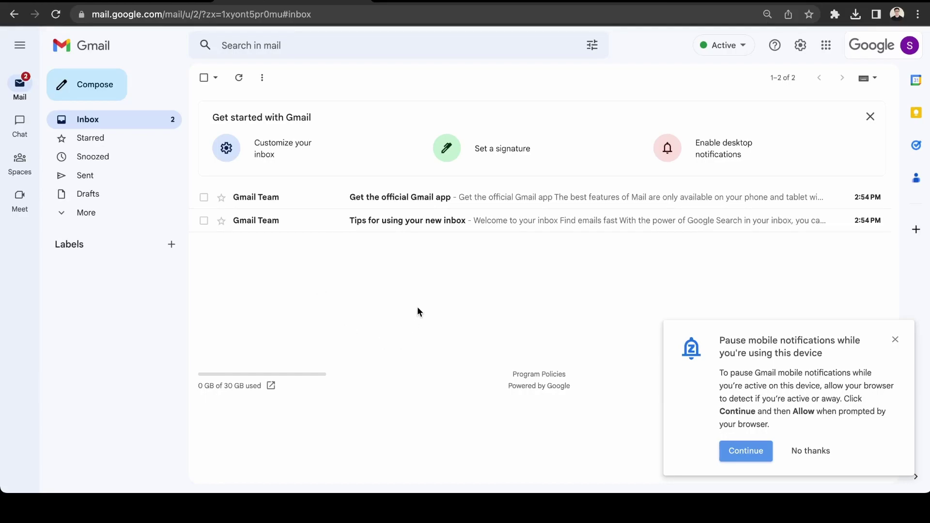
Start creating an alternate email address and select the user to open their alias settings.
{"action": "left_click", "coordinate": [128, 2]}
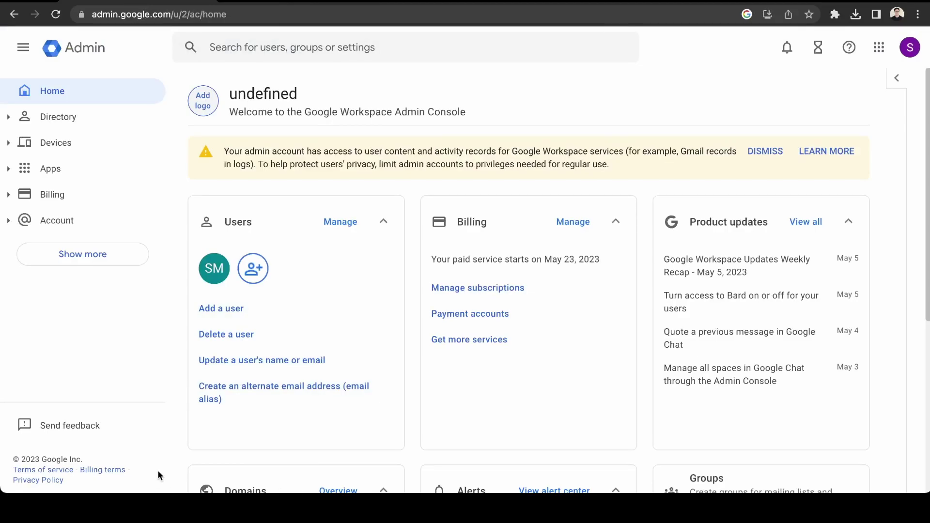
{"action": "left_click", "coordinate": [228, 387]}
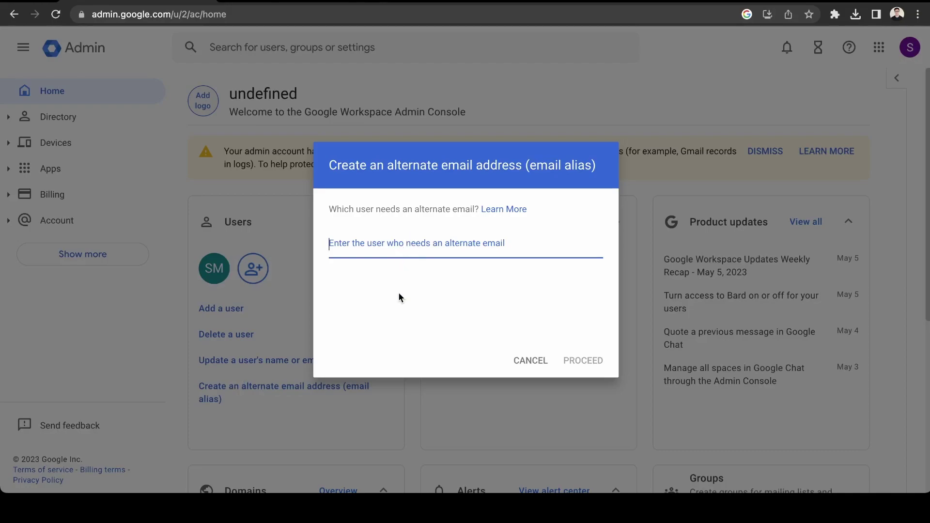
{"action": "type", "text": "shawn"}
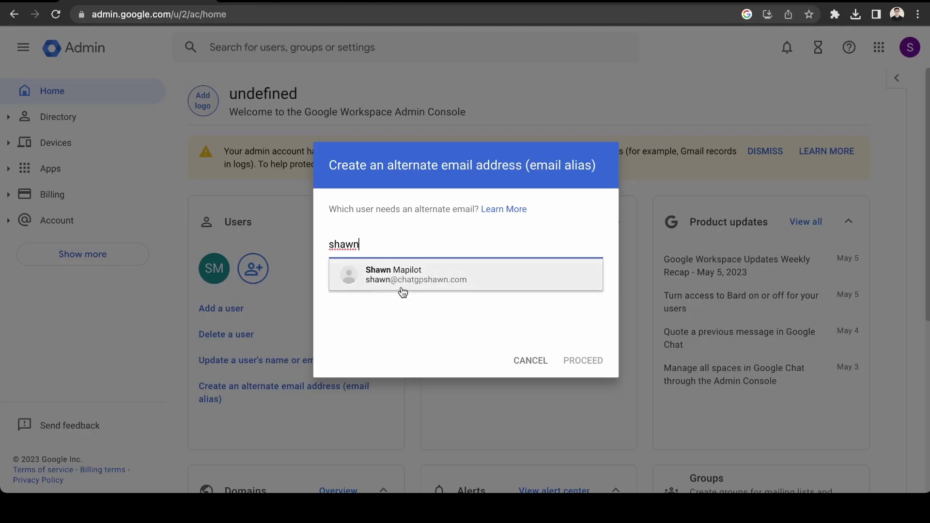
{"action": "left_click", "coordinate": [400, 287]}
{"action": "left_click", "coordinate": [580, 360]}
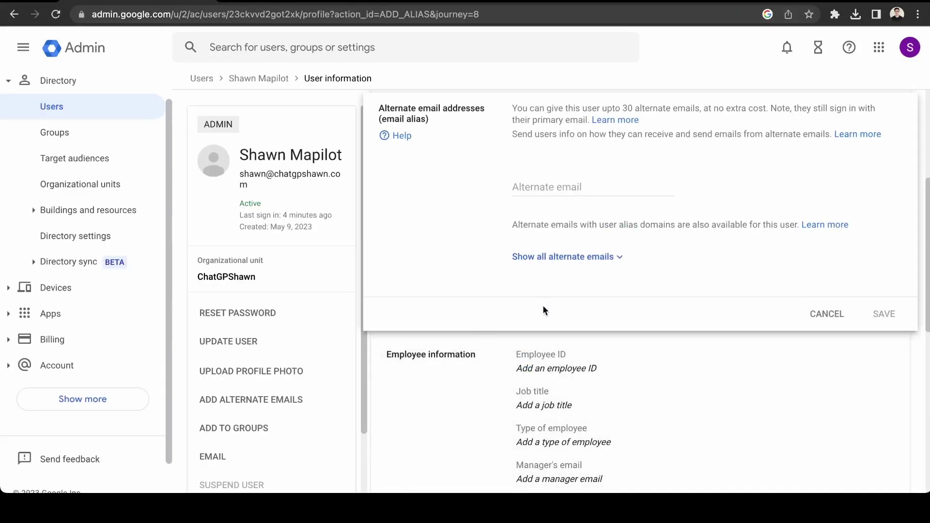
Add sales, support and hi as alternate email addresses and save them.
{"action": "scroll", "coordinate": [543, 311], "scroll_direction": "up", "scroll_amount": 2}
{"action": "left_click", "coordinate": [554, 275]}
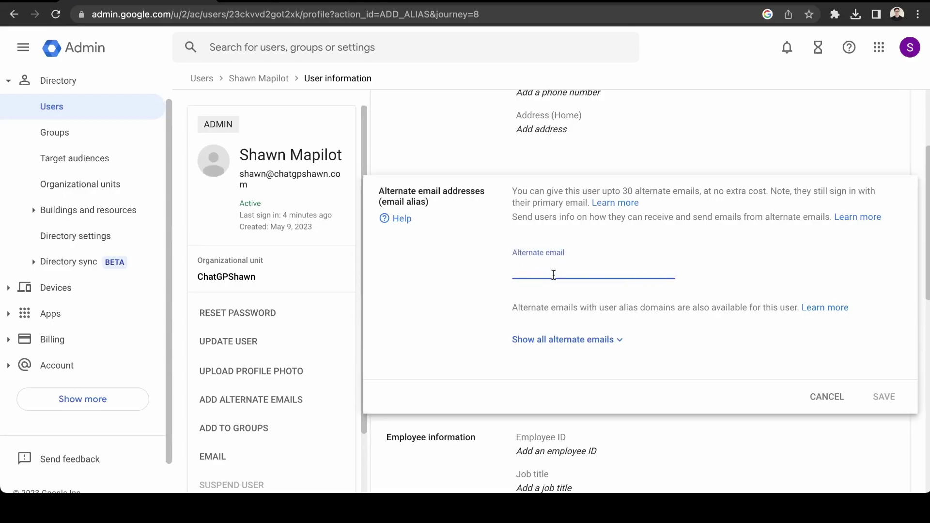
{"action": "type", "text": "sales"}
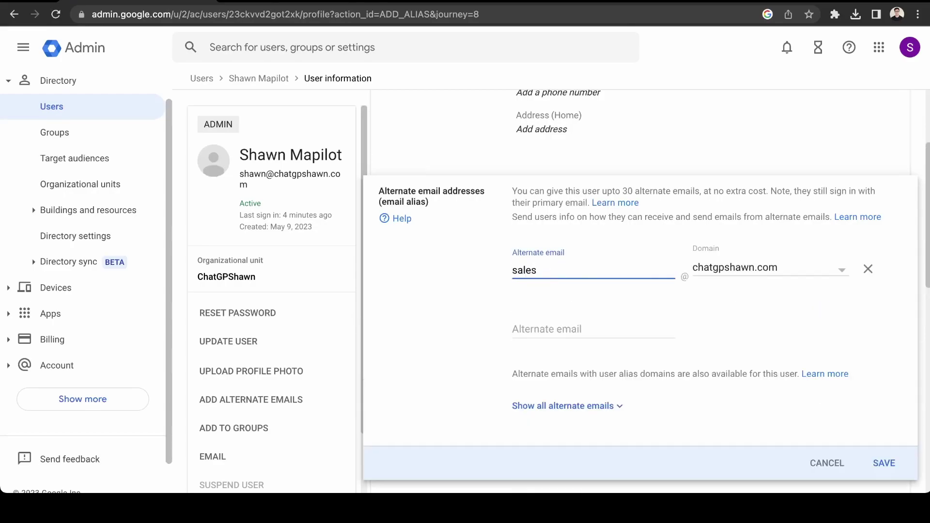
{"action": "key", "text": "Tab"}
{"action": "key", "text": "Tab"}
{"action": "key", "text": "Tab"}
{"action": "type", "text": "su"}
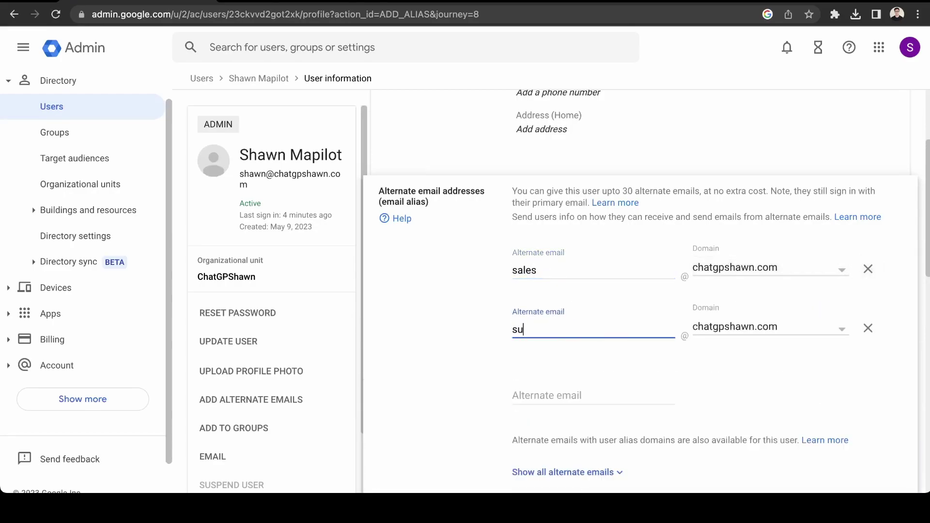
{"action": "type", "text": "pport"}
{"action": "key", "text": "Tab"}
{"action": "key", "text": "Tab"}
{"action": "key", "text": "Tab"}
{"action": "type", "text": "hi"}
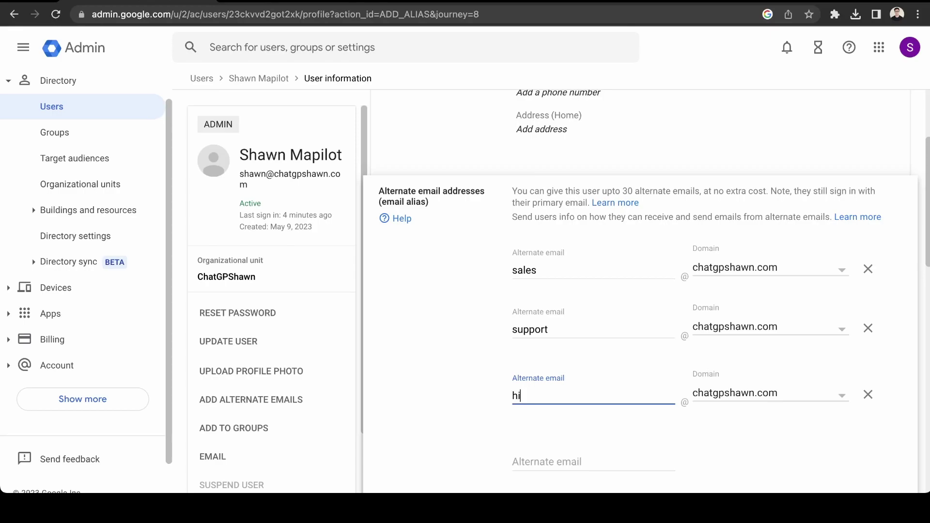
{"action": "scroll", "coordinate": [467, 208], "scroll_direction": "down", "scroll_amount": 5}
{"action": "left_click", "coordinate": [892, 331]}
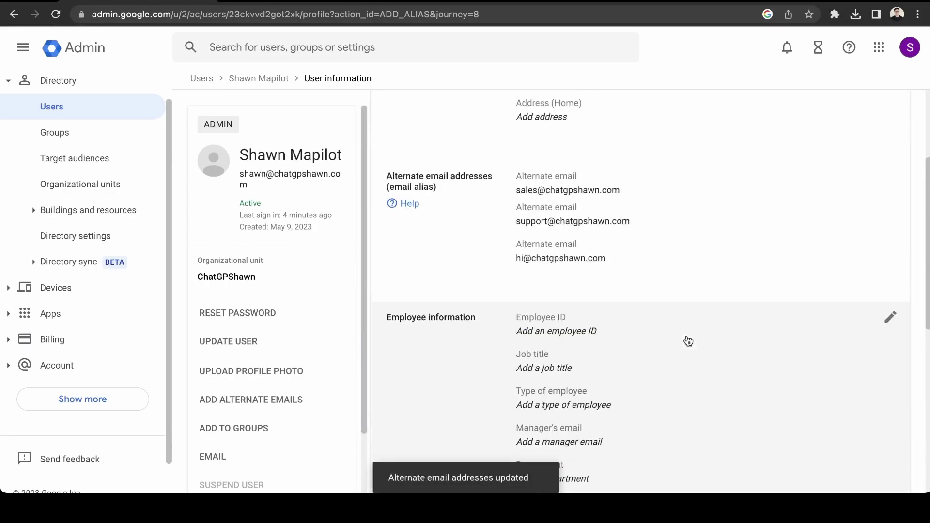
{"action": "scroll", "coordinate": [687, 339], "scroll_direction": "up", "scroll_amount": 3}
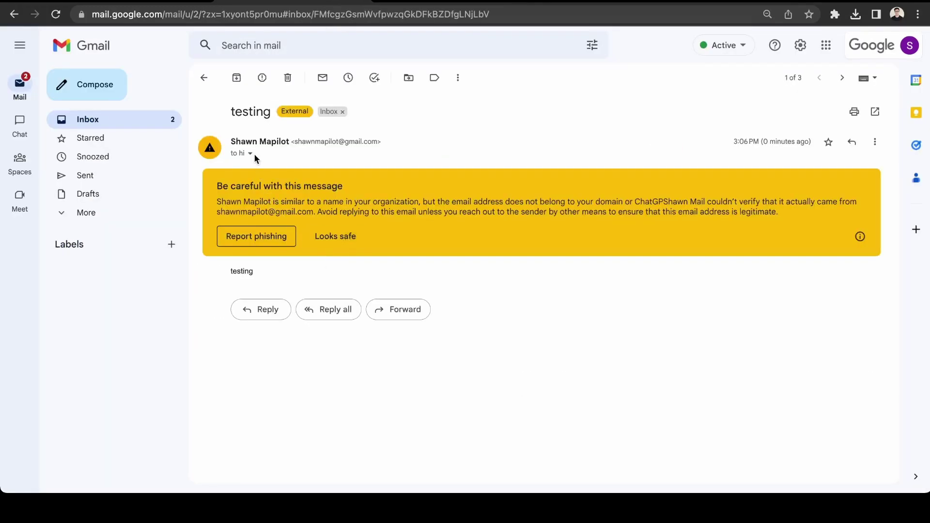
Confirm the 'testing' message's recipient is the hi alias, then check the signed-in account.
{"action": "left_click", "coordinate": [251, 153]}
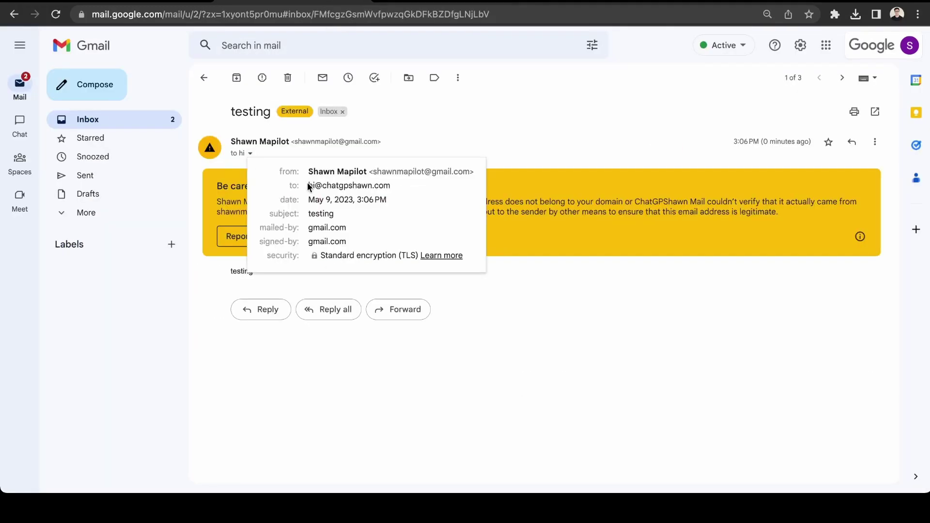
{"action": "mouse_move", "coordinate": [308, 186]}
{"action": "left_click_drag", "start_coordinate": [309, 186], "coordinate": [370, 185]}
{"action": "left_click", "coordinate": [400, 187]}
{"action": "left_click", "coordinate": [910, 45]}
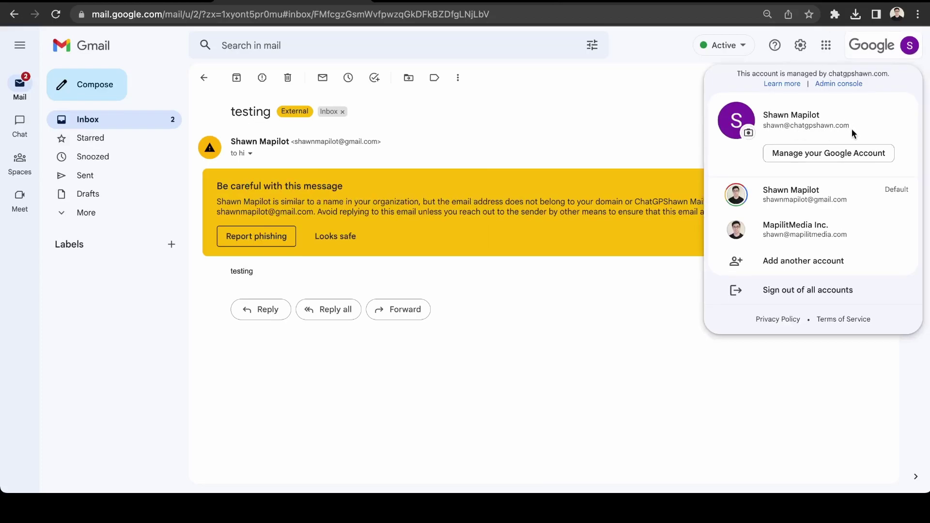
{"action": "left_click", "coordinate": [909, 52]}
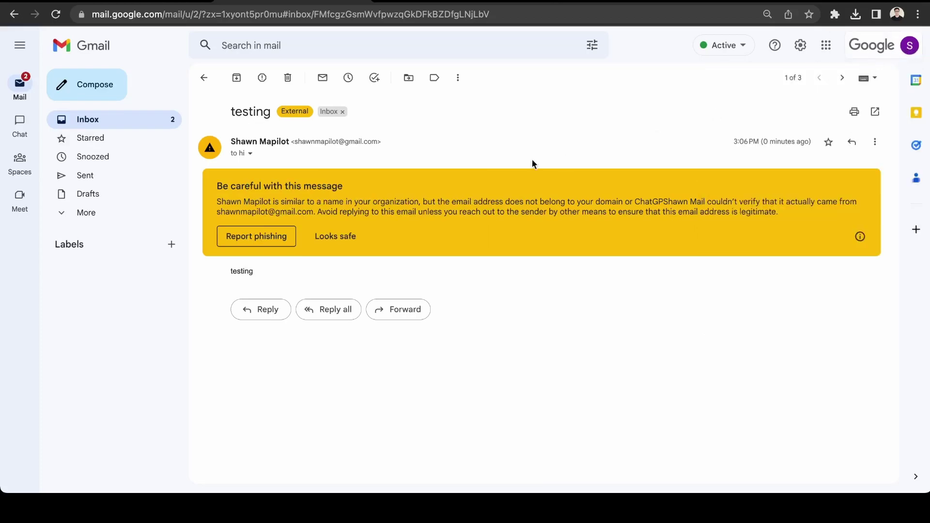
Review the 30-alias limit note in the user's alias settings, then go to the Users list.
{"action": "left_click", "coordinate": [146, 4]}
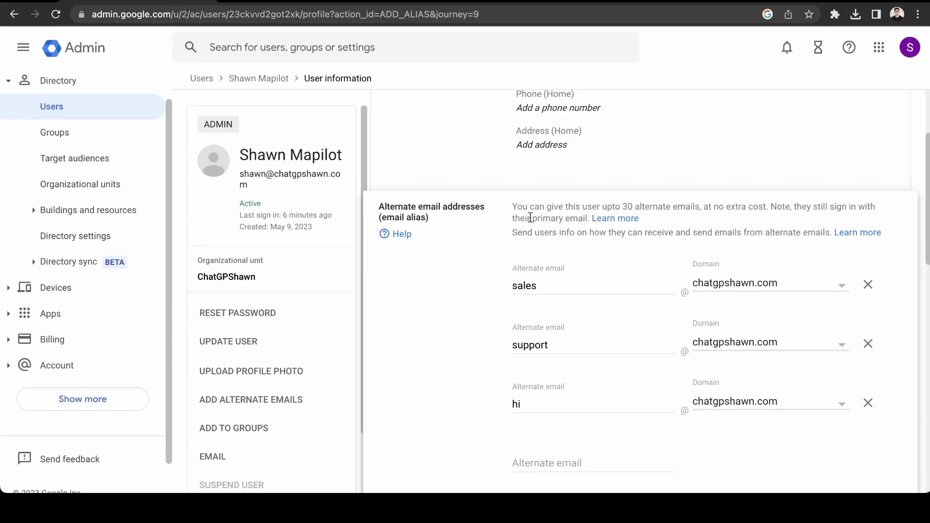
{"action": "left_click_drag", "start_coordinate": [587, 207], "coordinate": [726, 201]}
{"action": "left_click", "coordinate": [748, 201]}
{"action": "scroll", "coordinate": [750, 204], "scroll_direction": "down", "scroll_amount": 2}
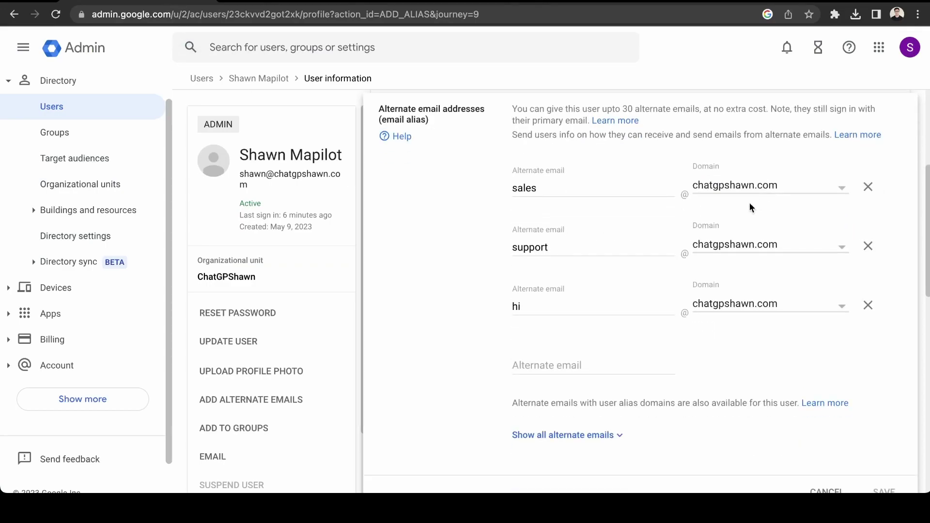
{"action": "scroll", "coordinate": [618, 298], "scroll_direction": "up", "scroll_amount": 5}
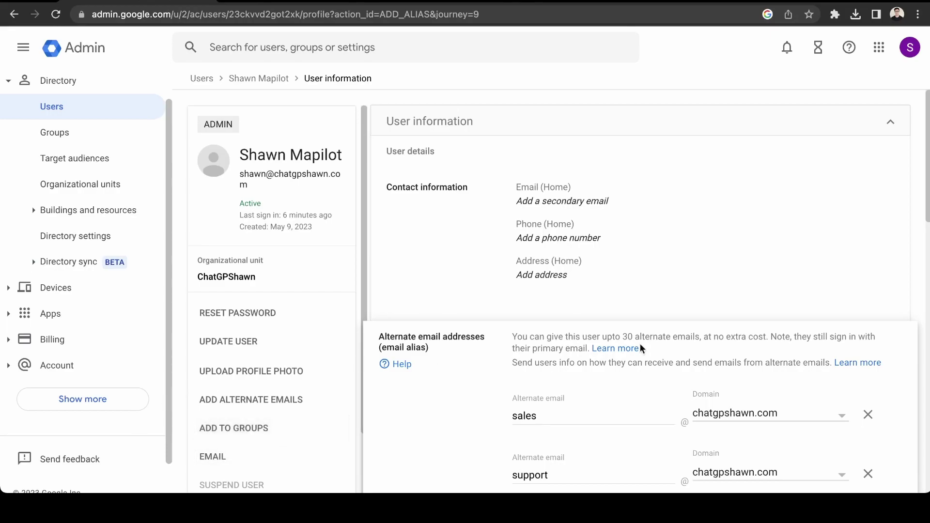
{"action": "left_click", "coordinate": [73, 116]}
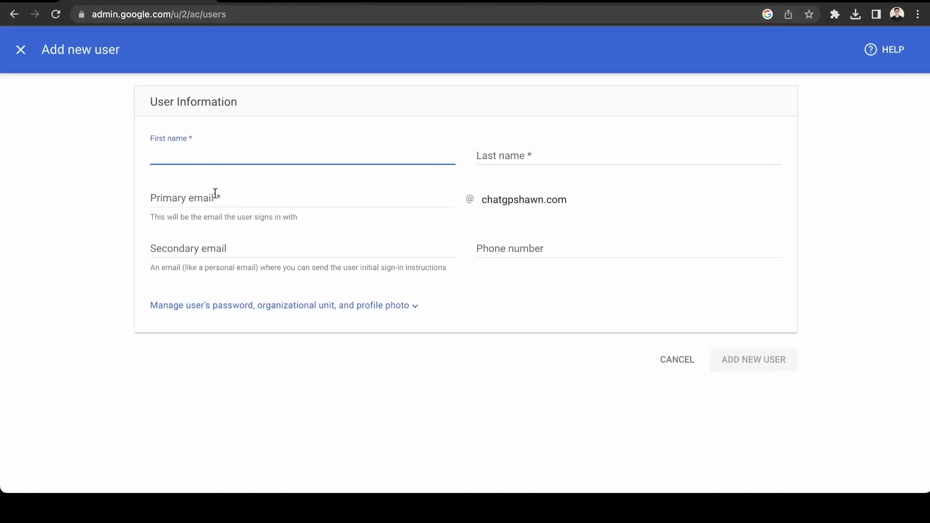
Close the Add new user form unsaved and open the Manage domains page from Home.
{"action": "left_click", "coordinate": [23, 55]}
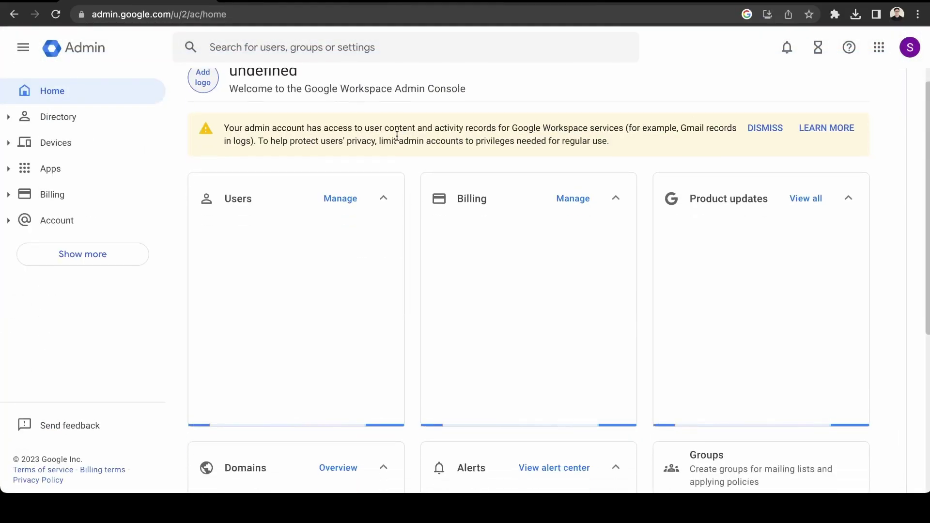
{"action": "scroll", "coordinate": [397, 136], "scroll_direction": "down", "scroll_amount": 1}
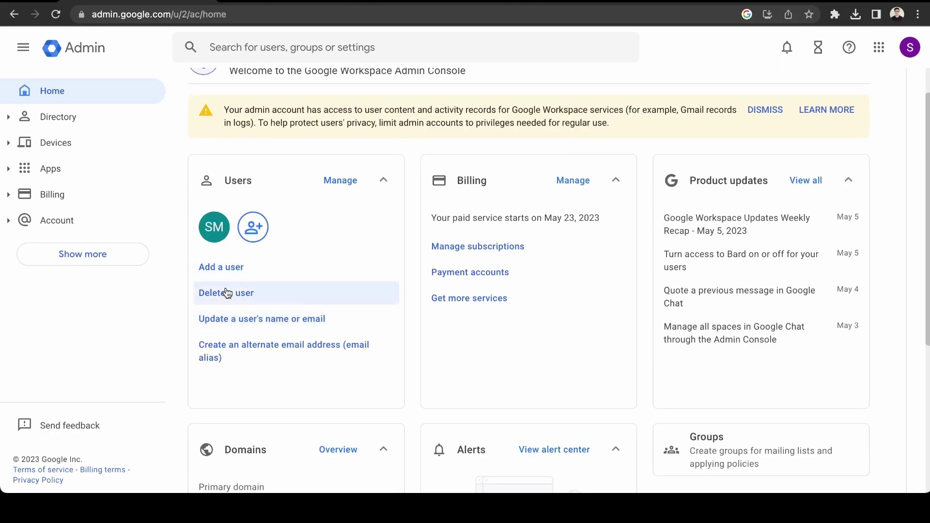
{"action": "scroll", "coordinate": [226, 293], "scroll_direction": "down", "scroll_amount": 3}
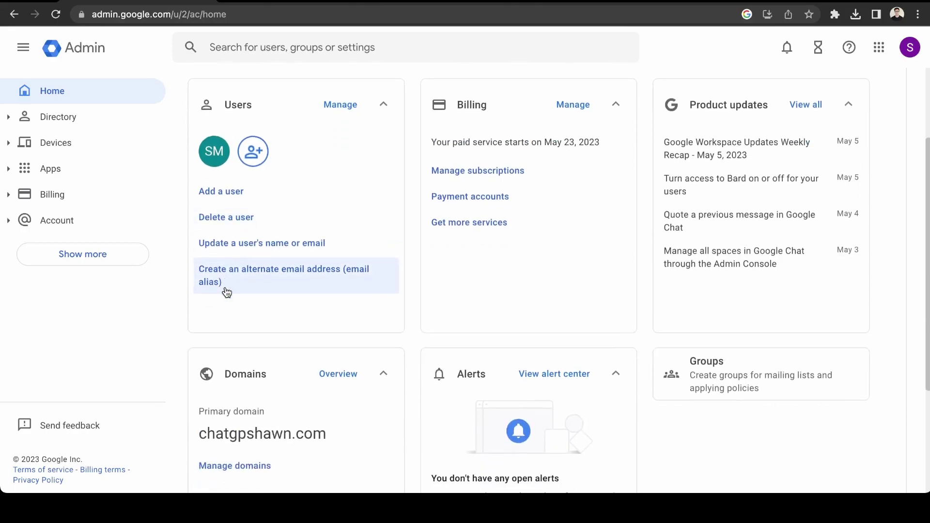
{"action": "scroll", "coordinate": [227, 293], "scroll_direction": "down", "scroll_amount": 3}
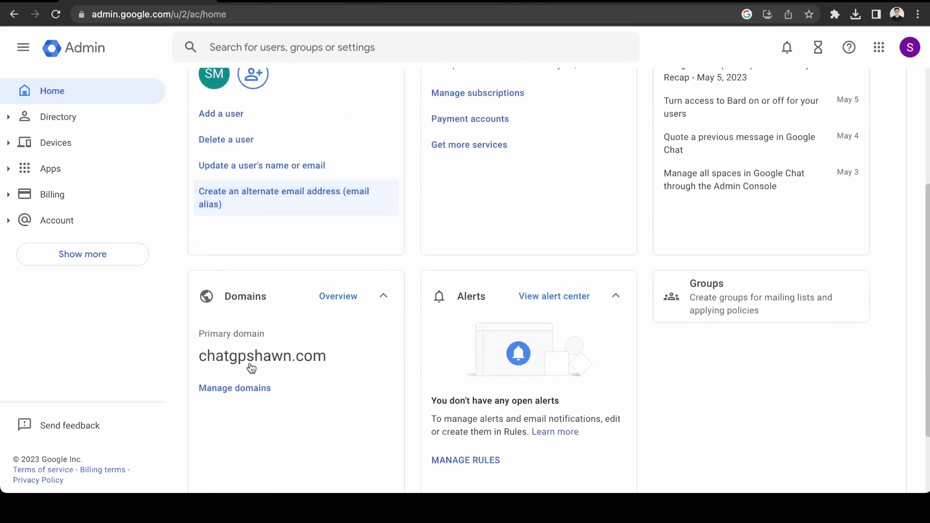
{"action": "left_click", "coordinate": [254, 391]}
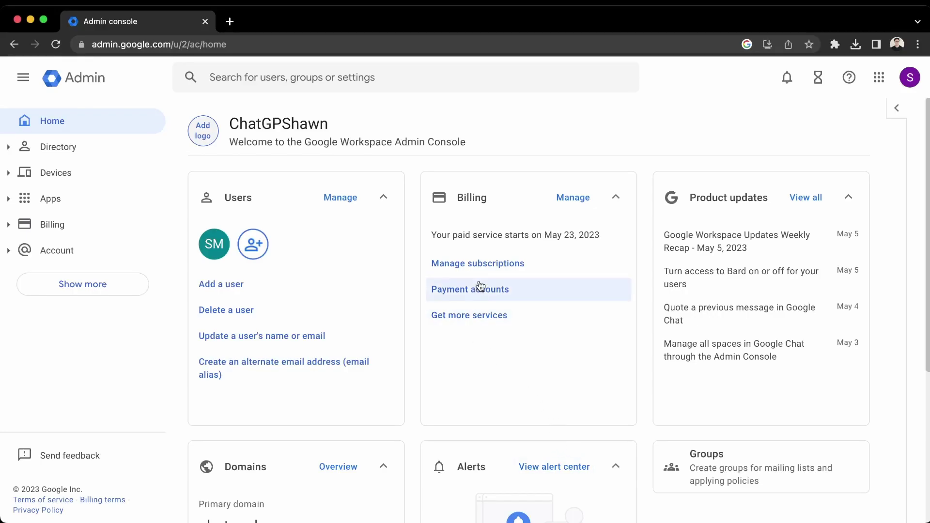
Open the Business Starter subscription from billing and choose Cancel subscription under More.
{"action": "left_click", "coordinate": [491, 266]}
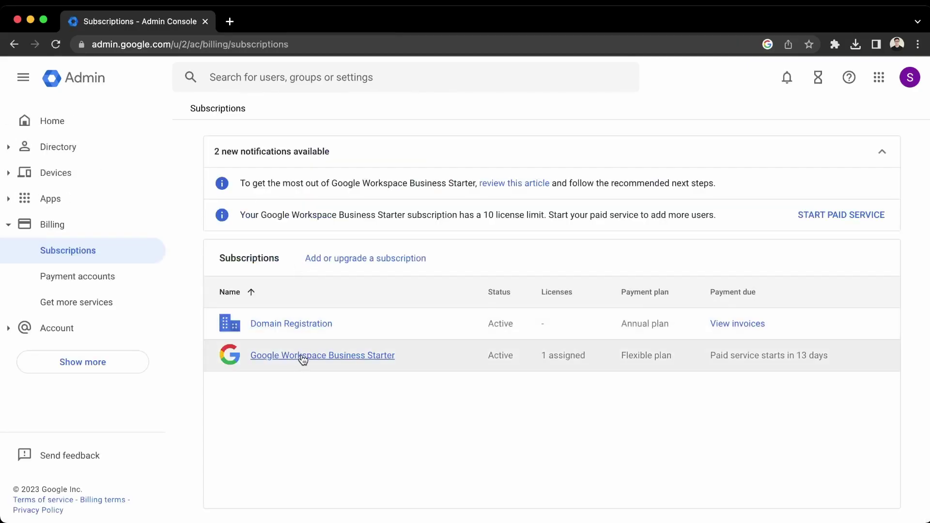
{"action": "left_click", "coordinate": [300, 357]}
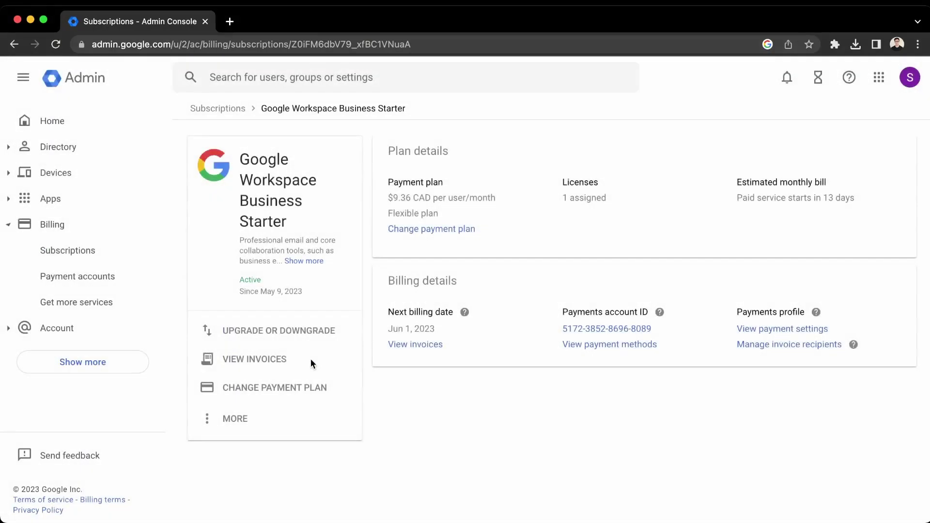
{"action": "scroll", "coordinate": [272, 438], "scroll_direction": "down", "scroll_amount": 1}
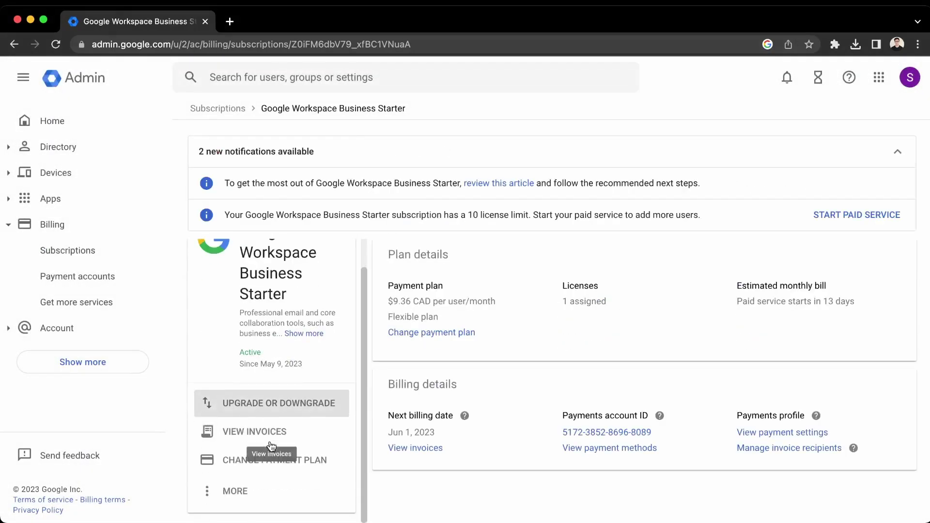
{"action": "left_click", "coordinate": [258, 501]}
{"action": "left_click", "coordinate": [230, 514]}
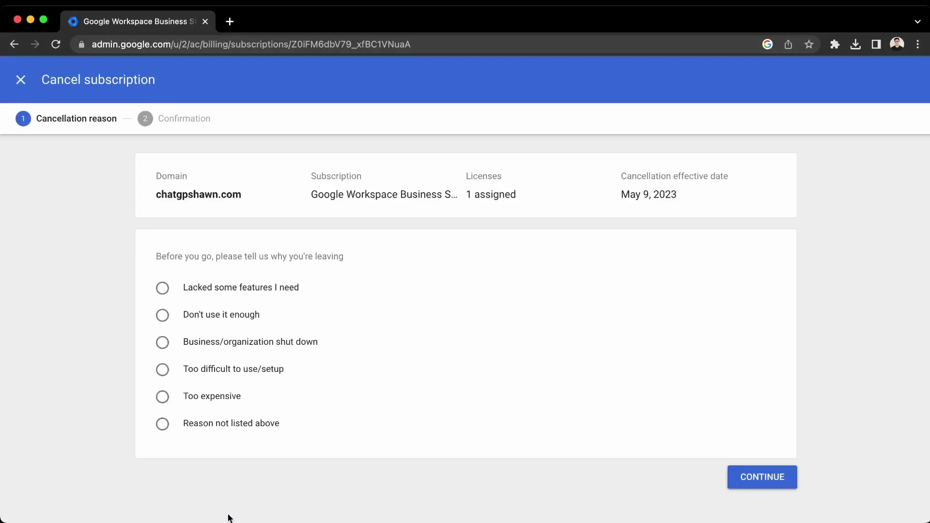